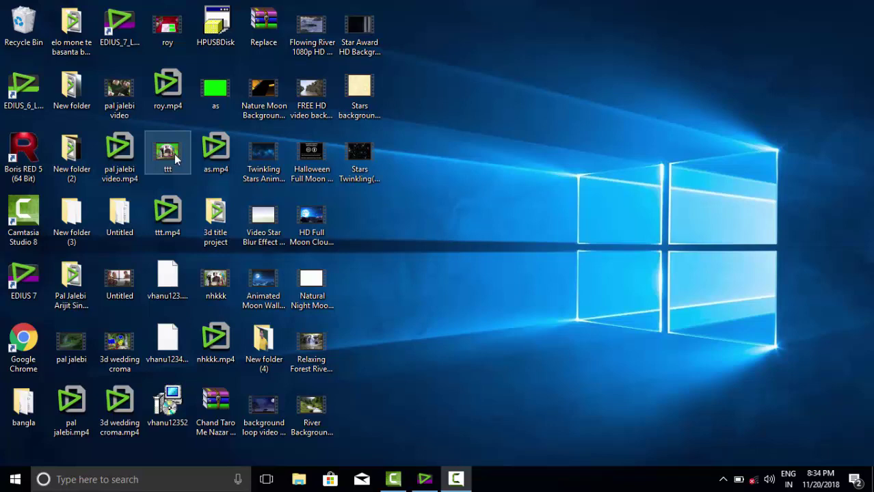
Play the roy video from the desktop and close the player
{"action": "double_click", "coordinate": [171, 29]}
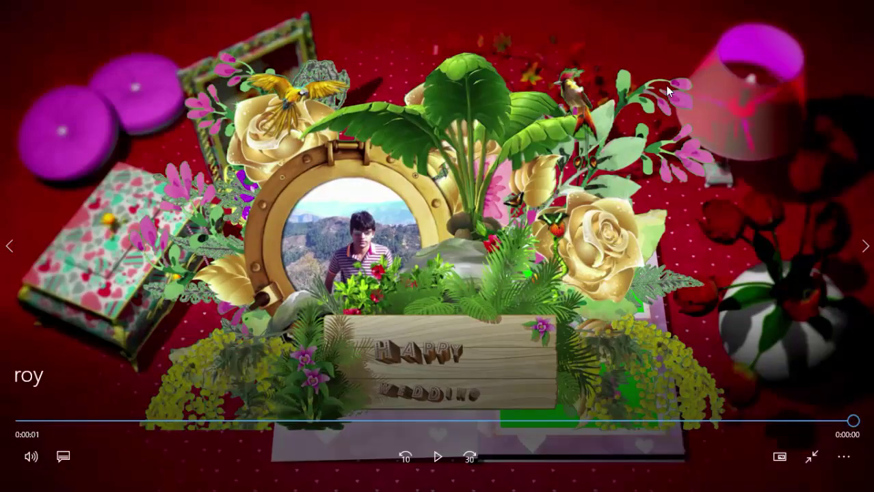
{"action": "key", "text": "Escape"}
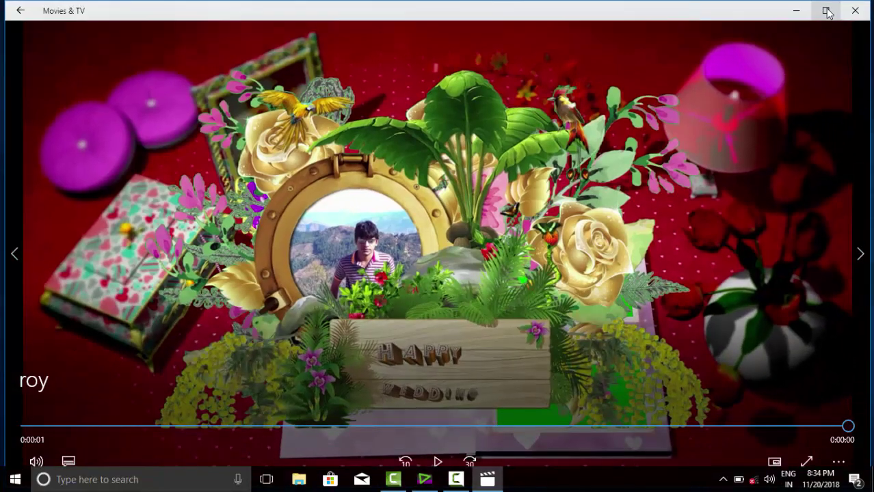
{"action": "left_click", "coordinate": [854, 15]}
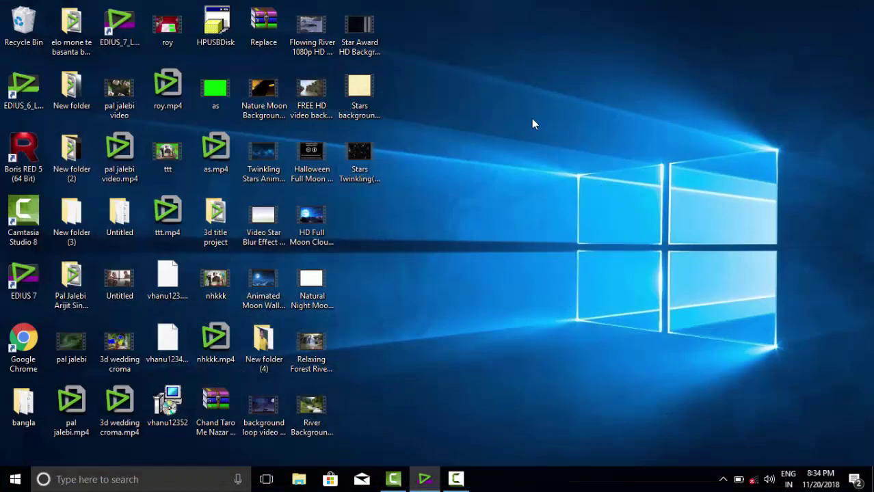
Preview the opening of the ttt video from the desktop and close the player
{"action": "double_click", "coordinate": [157, 152]}
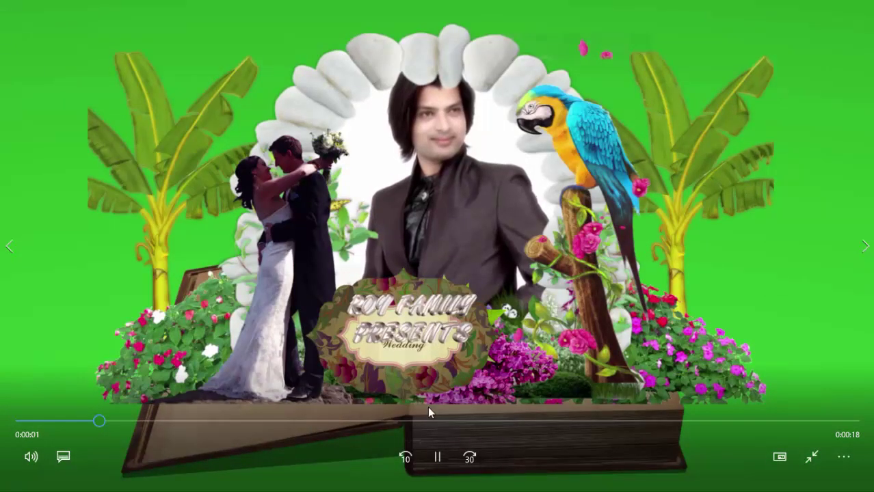
{"action": "left_click_drag", "start_coordinate": [72, 421], "coordinate": [9, 425]}
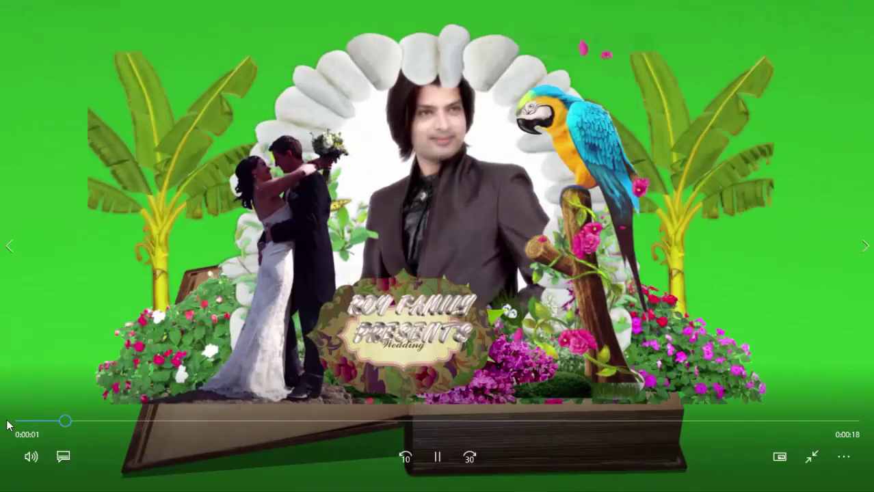
{"action": "key", "text": "space"}
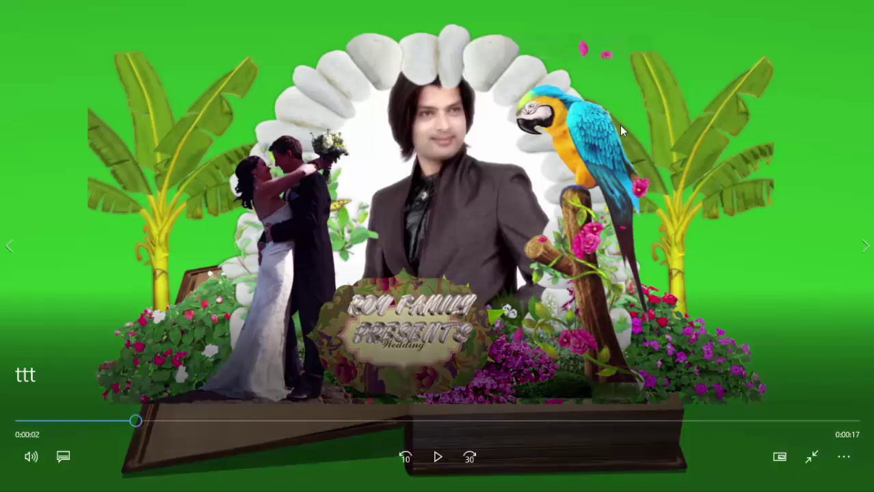
{"action": "key", "text": "Escape"}
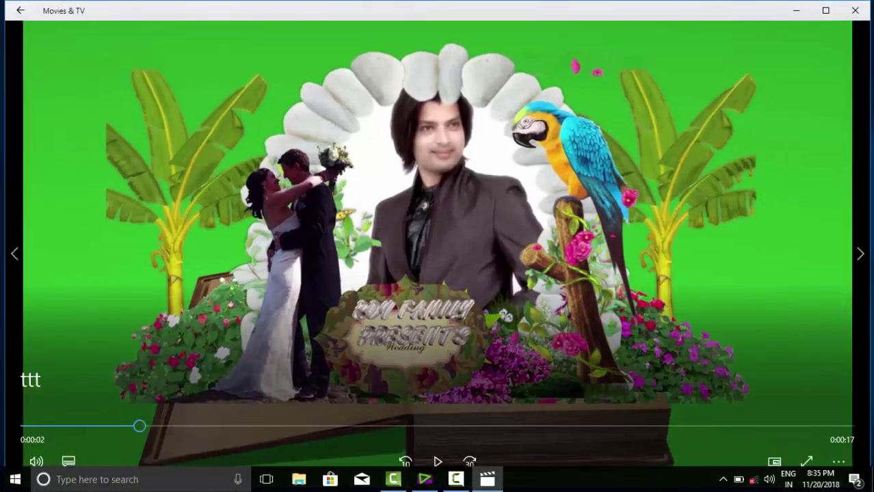
{"action": "left_click", "coordinate": [851, 11]}
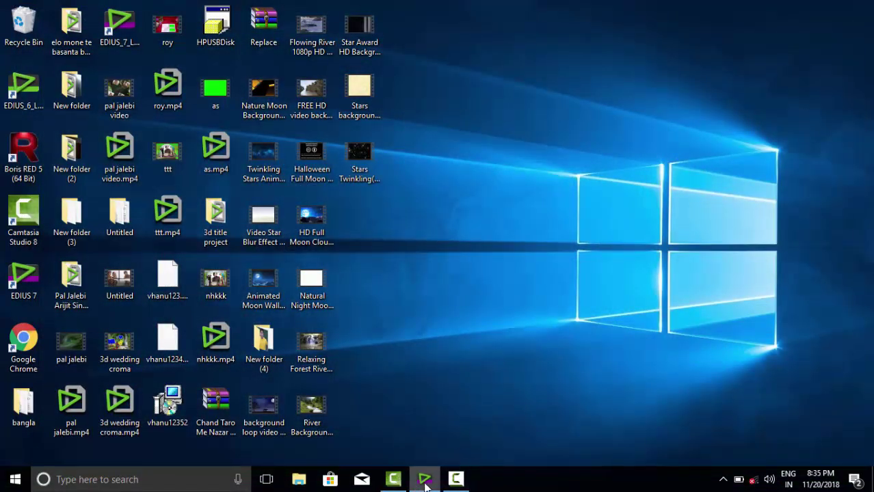
Switch to EDIUS and scrub the master sequence of the 3d title project from its start to about 32 seconds
{"action": "left_click", "coordinate": [424, 481]}
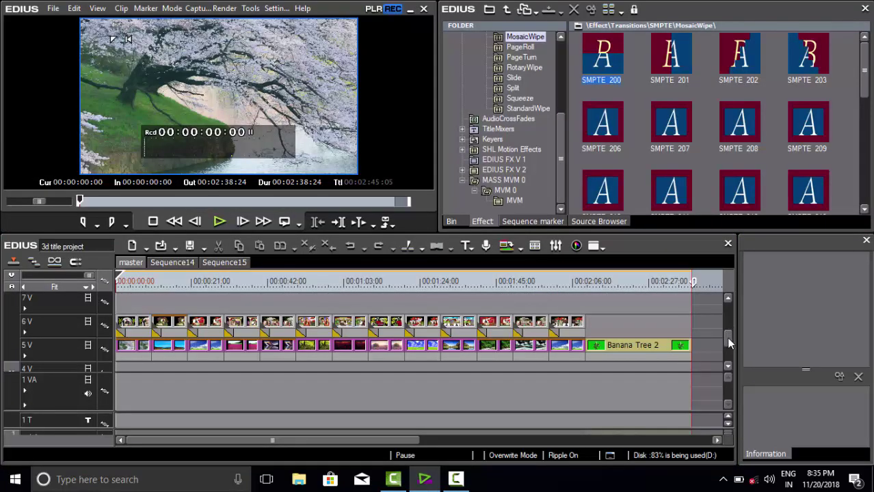
{"action": "mouse_move", "coordinate": [726, 337]}
{"action": "left_mouse_down"}
{"action": "mouse_move", "coordinate": [730, 326]}
{"action": "mouse_move", "coordinate": [732, 357]}
{"action": "mouse_move", "coordinate": [732, 329]}
{"action": "left_mouse_up"}
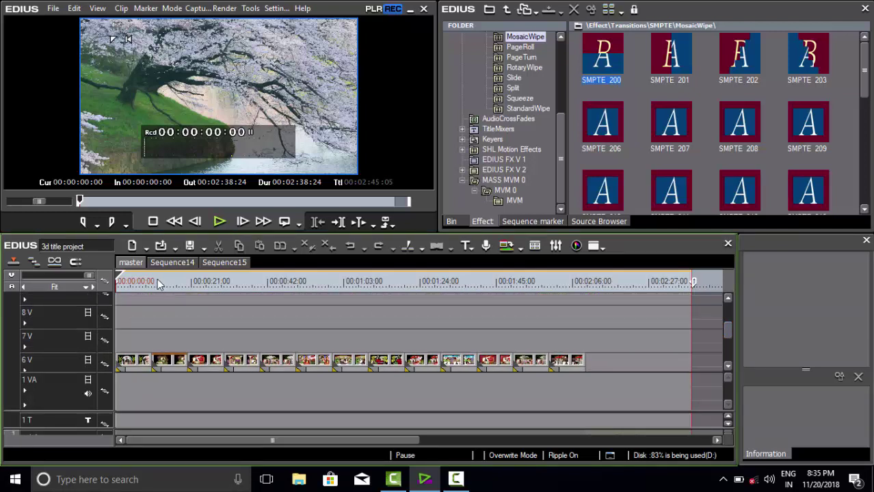
{"action": "left_click_drag", "start_coordinate": [127, 280], "coordinate": [236, 289]}
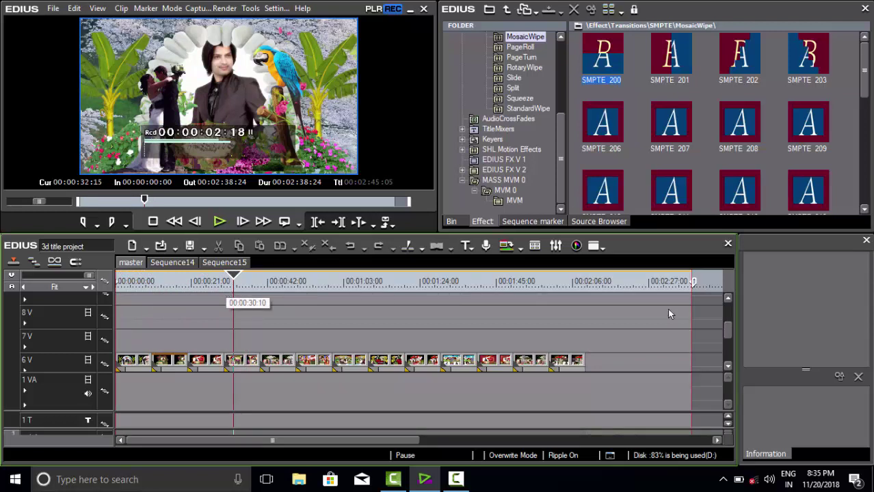
{"action": "scroll", "coordinate": [727, 331], "scroll_direction": "down", "scroll_amount": 2}
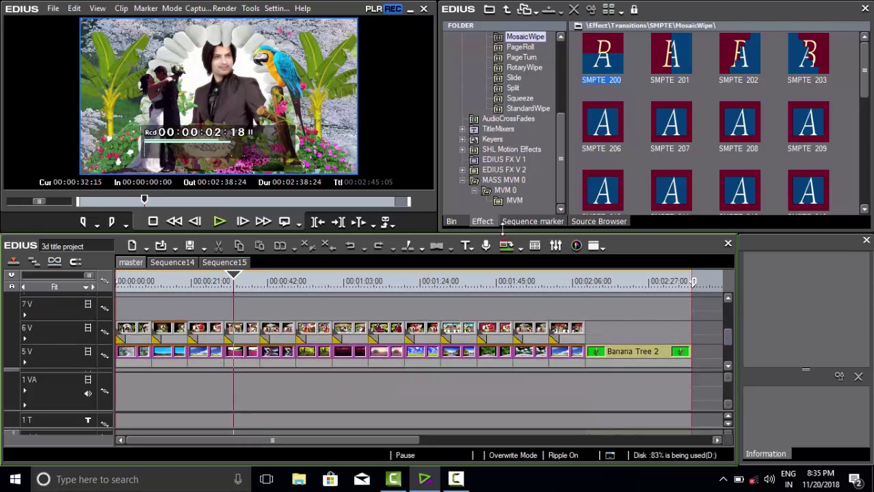
Show the bin's data folder and select the track 6 V clip that starts at about 49 seconds
{"action": "left_click", "coordinate": [450, 221]}
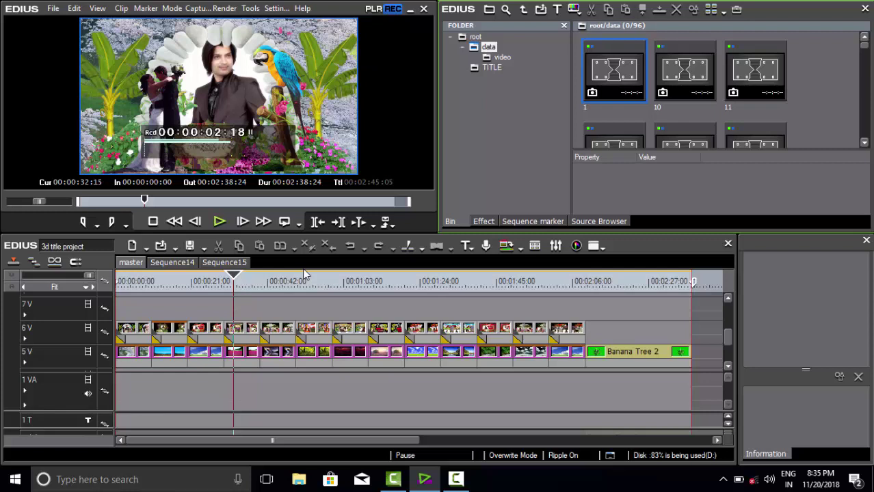
{"action": "left_click", "coordinate": [305, 346]}
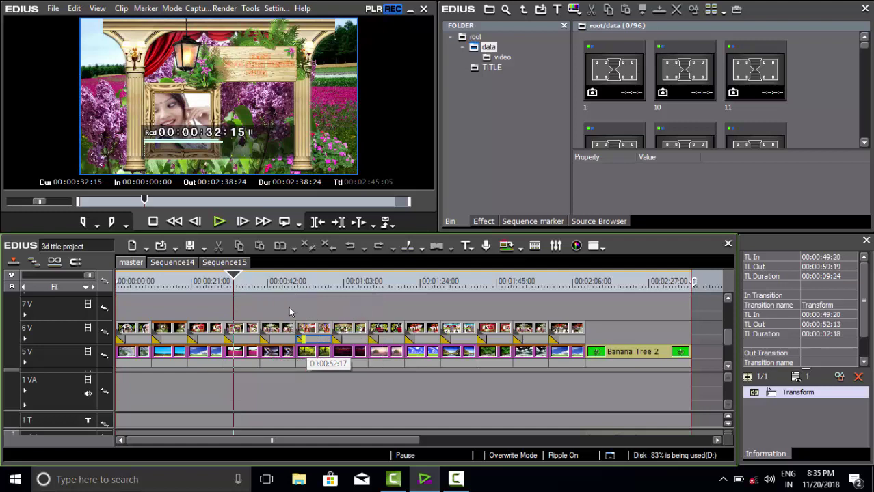
{"action": "mouse_move", "coordinate": [241, 447]}
{"action": "left_mouse_down"}
{"action": "mouse_move", "coordinate": [262, 441]}
{"action": "mouse_move", "coordinate": [230, 445]}
{"action": "left_mouse_up"}
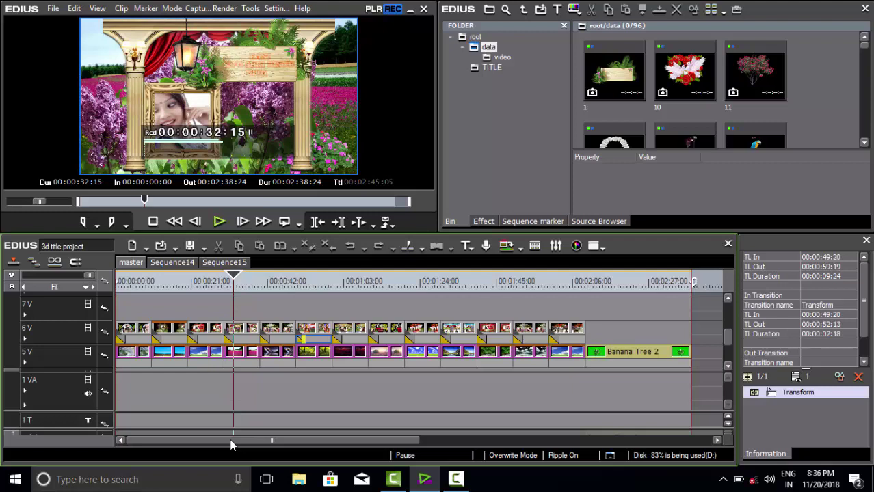
{"action": "left_click", "coordinate": [244, 108]}
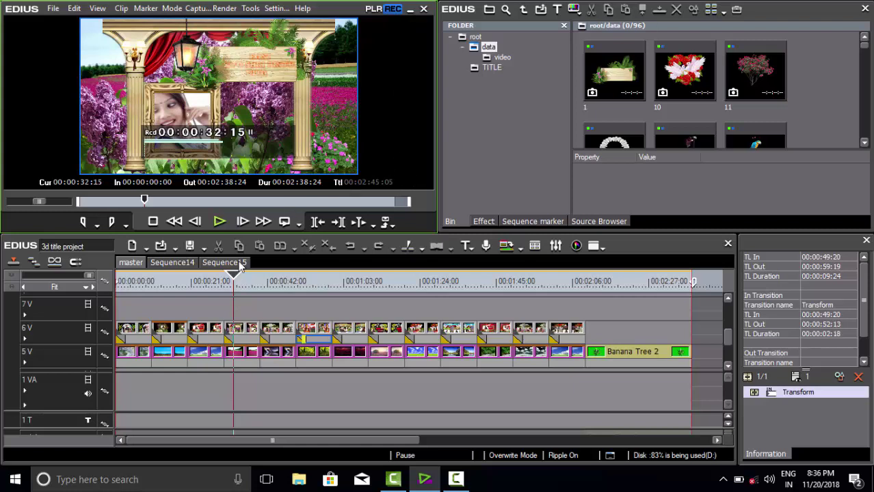
Scrub the master sequence forward to the Banana Tree 2 clip and back to about 37 seconds to preview the titles
{"action": "mouse_move", "coordinate": [423, 481]}
{"action": "left_click_drag", "start_coordinate": [234, 278], "coordinate": [282, 279]}
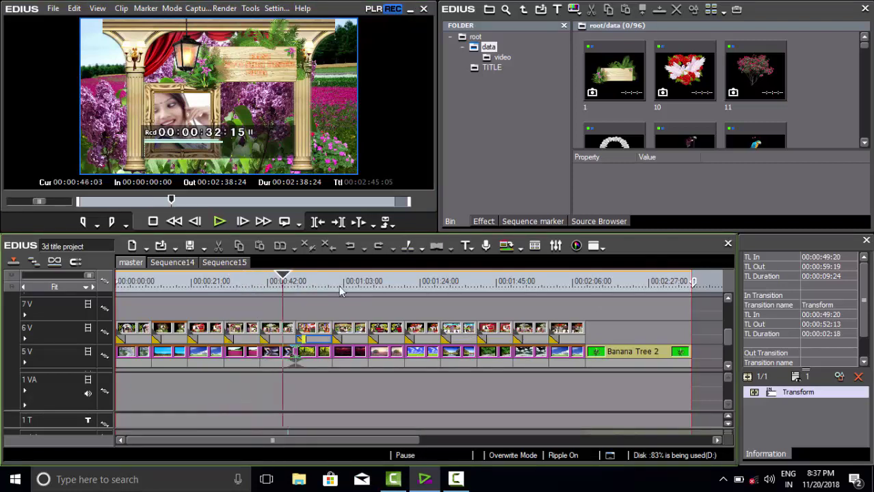
{"action": "left_click_drag", "start_coordinate": [497, 282], "coordinate": [612, 281]}
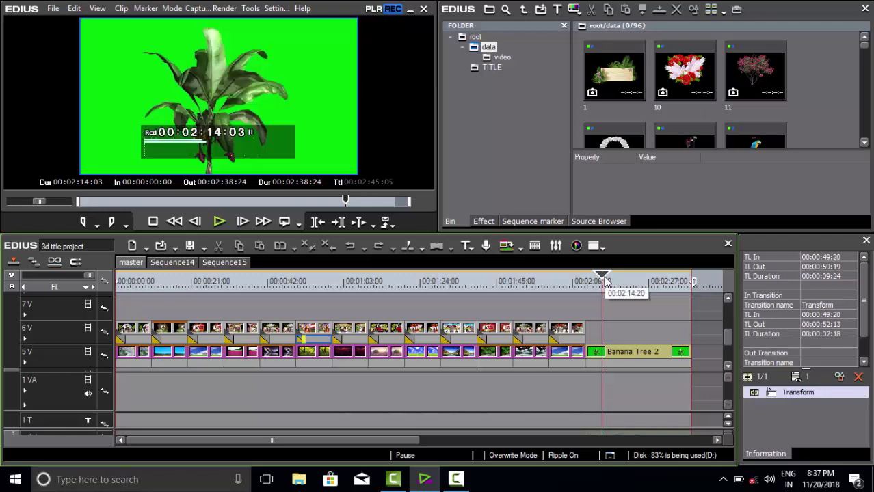
{"action": "left_click", "coordinate": [342, 335]}
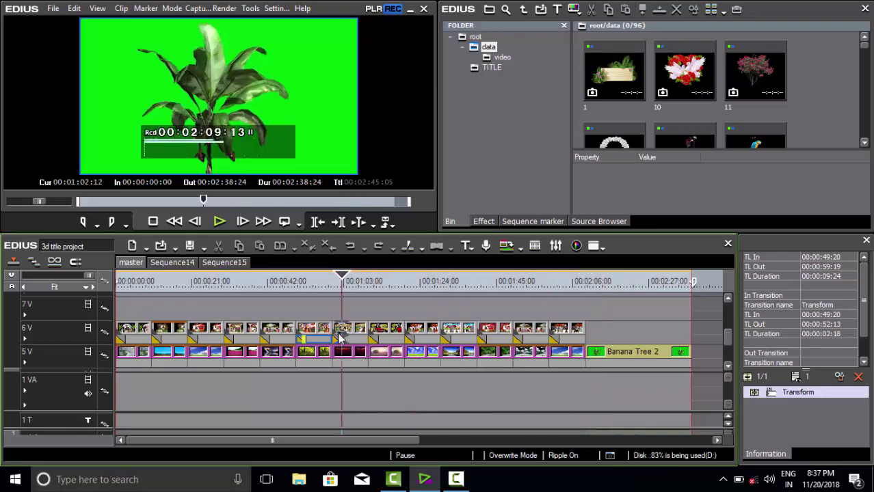
{"action": "left_click_drag", "start_coordinate": [344, 335], "coordinate": [352, 337]}
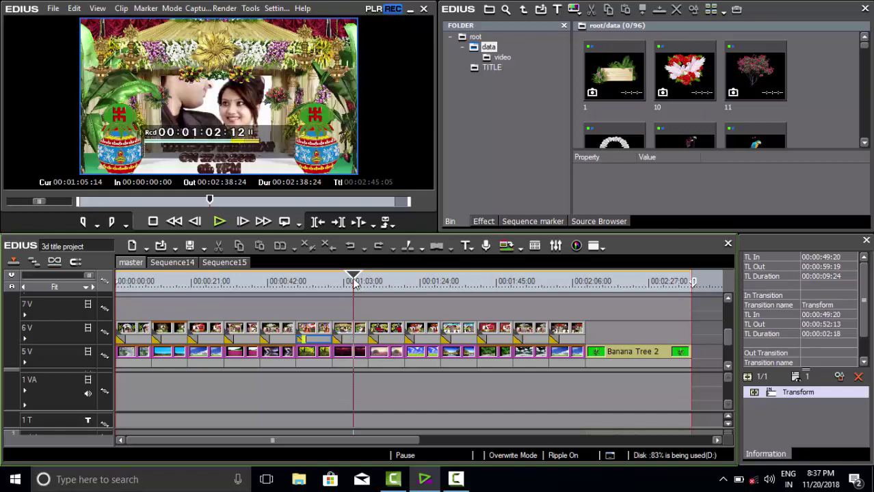
{"action": "left_click_drag", "start_coordinate": [353, 283], "coordinate": [250, 291]}
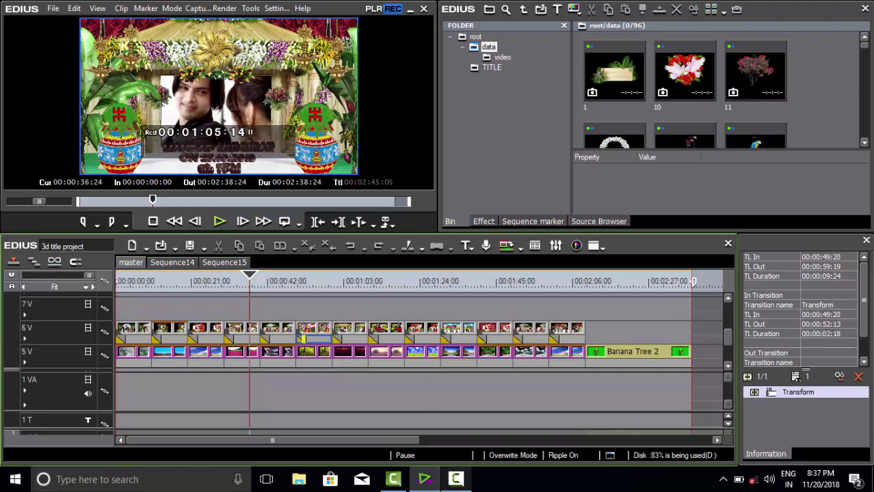
Minimise EDIUS and replay the opening of the ttt video from the desktop, leaving its player paused and minimised
{"action": "mouse_move", "coordinate": [393, 479]}
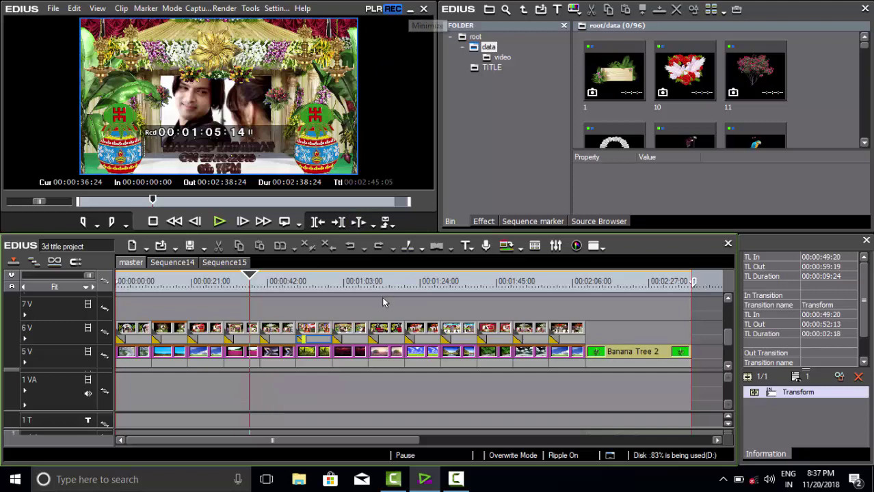
{"action": "left_click", "coordinate": [410, 15]}
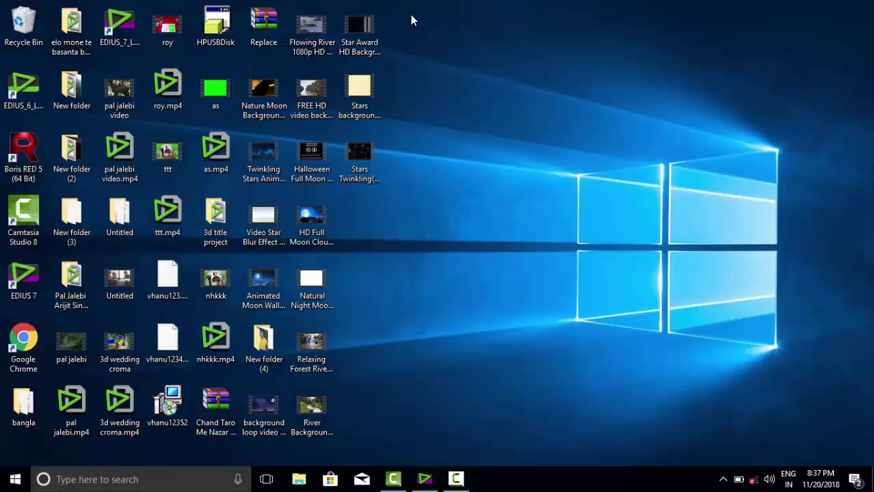
{"action": "left_click", "coordinate": [170, 157]}
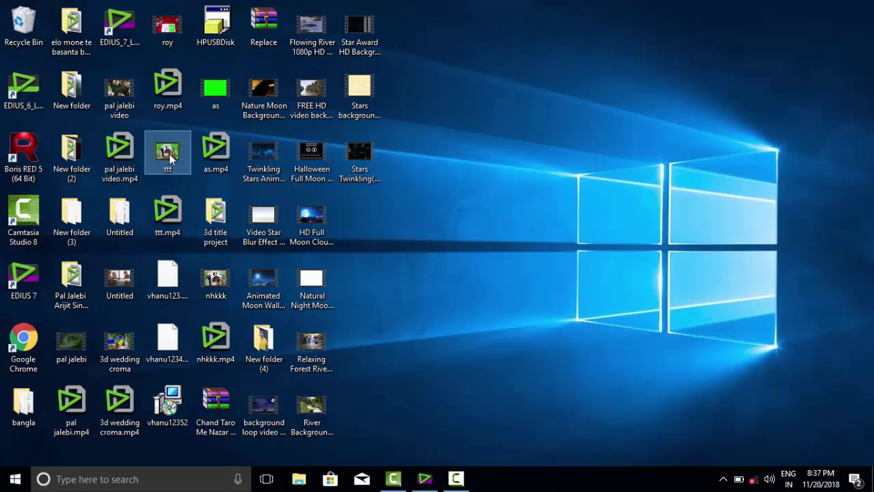
{"action": "double_click", "coordinate": [169, 154]}
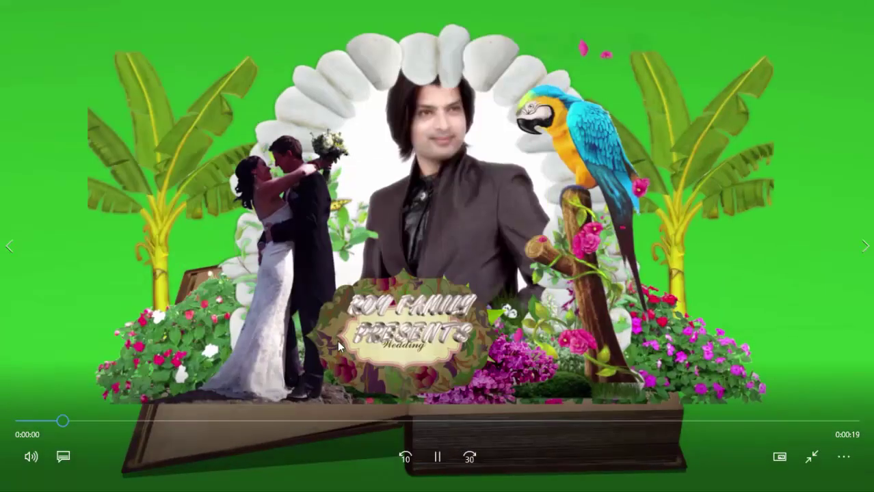
{"action": "left_click", "coordinate": [337, 346]}
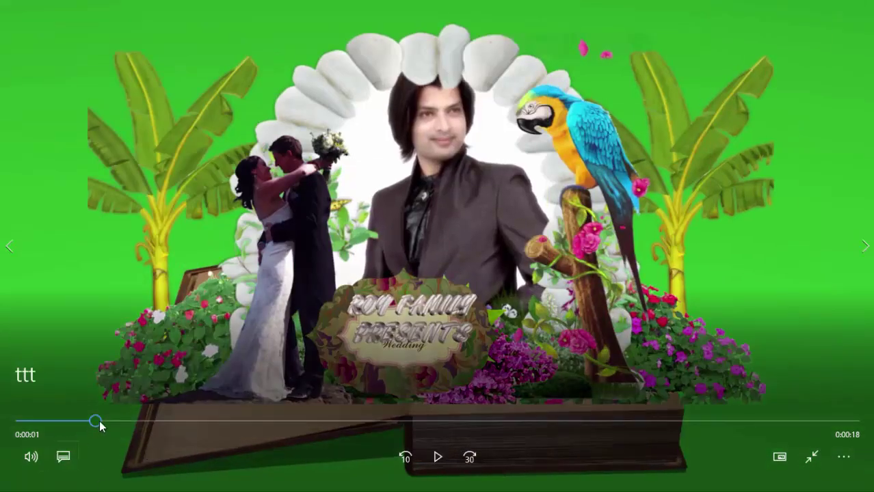
{"action": "left_click_drag", "start_coordinate": [95, 424], "coordinate": [55, 424]}
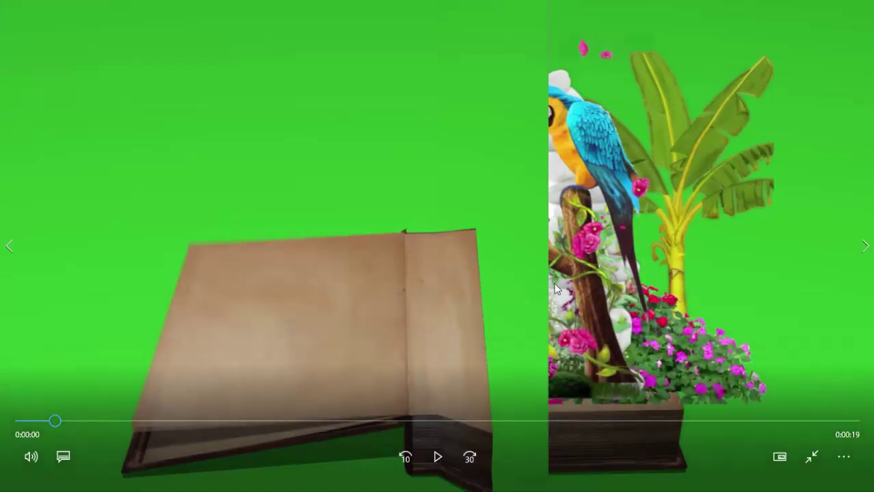
{"action": "left_click", "coordinate": [432, 227]}
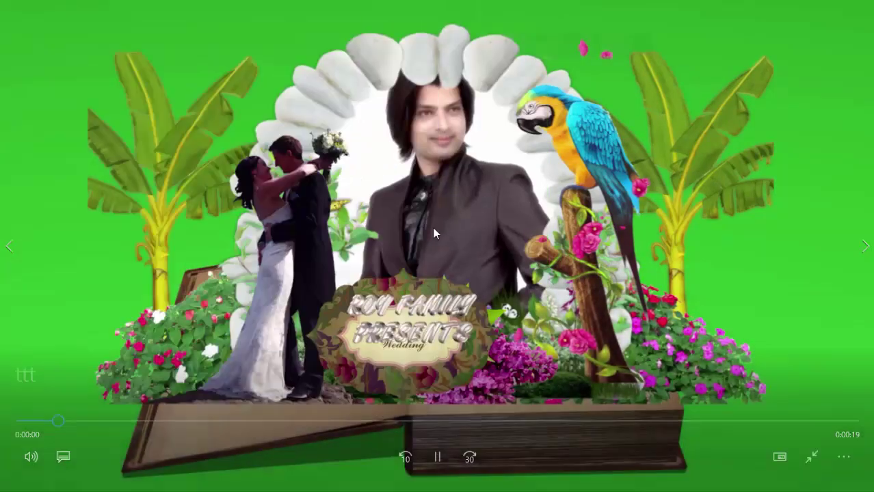
{"action": "left_click", "coordinate": [432, 227]}
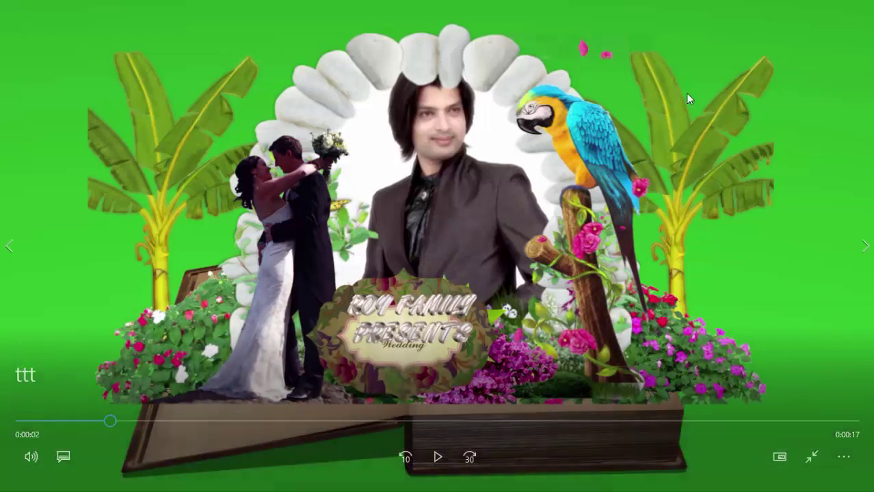
{"action": "double_click", "coordinate": [685, 93]}
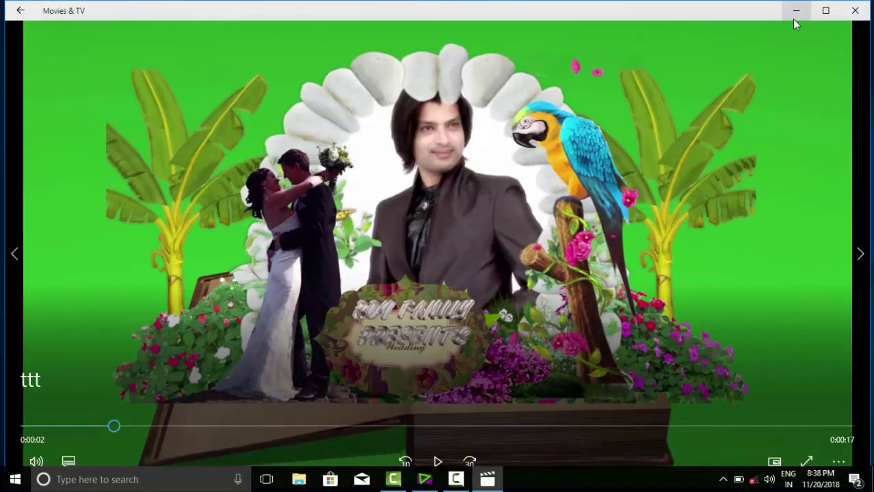
{"action": "left_click", "coordinate": [795, 11]}
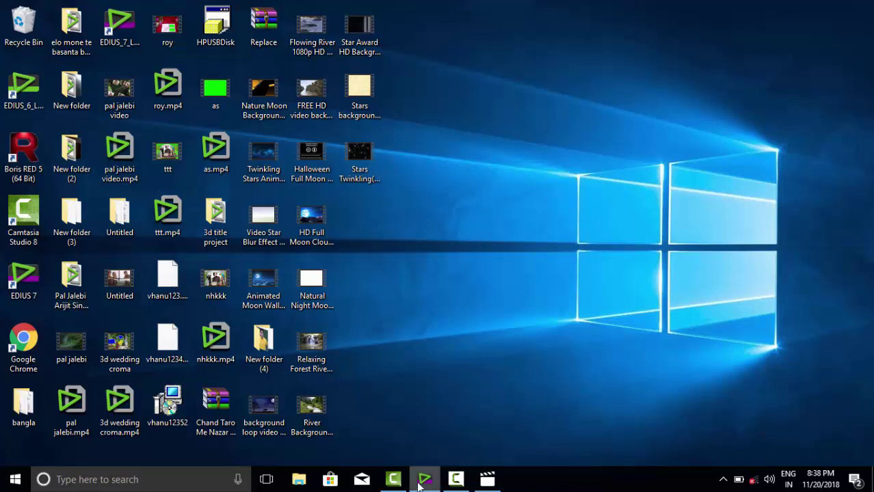
Switch to EDIUS, show the Album transitions of the GPU effects, and select the Album - Left transition
{"action": "mouse_move", "coordinate": [419, 484]}
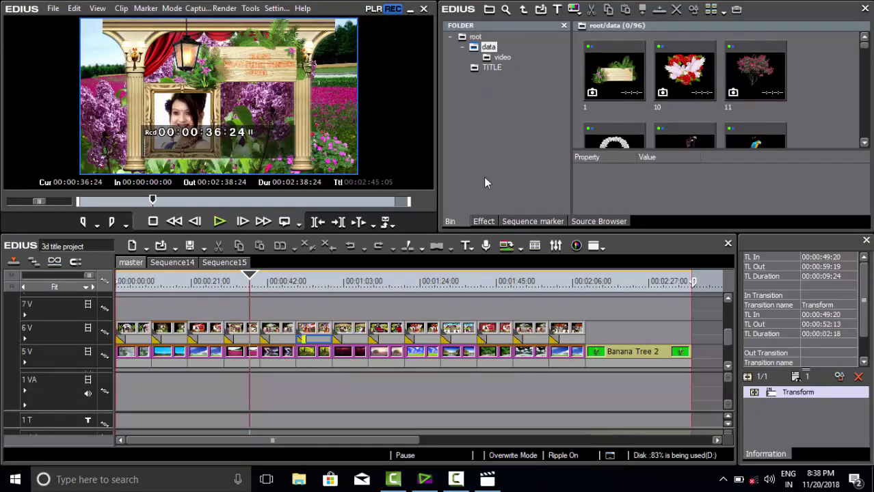
{"action": "left_click", "coordinate": [483, 221]}
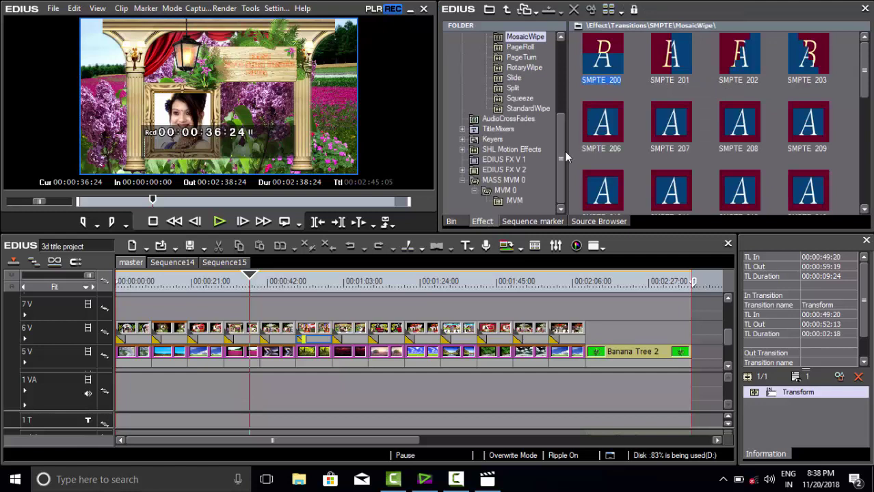
{"action": "left_click_drag", "start_coordinate": [564, 151], "coordinate": [550, 93]}
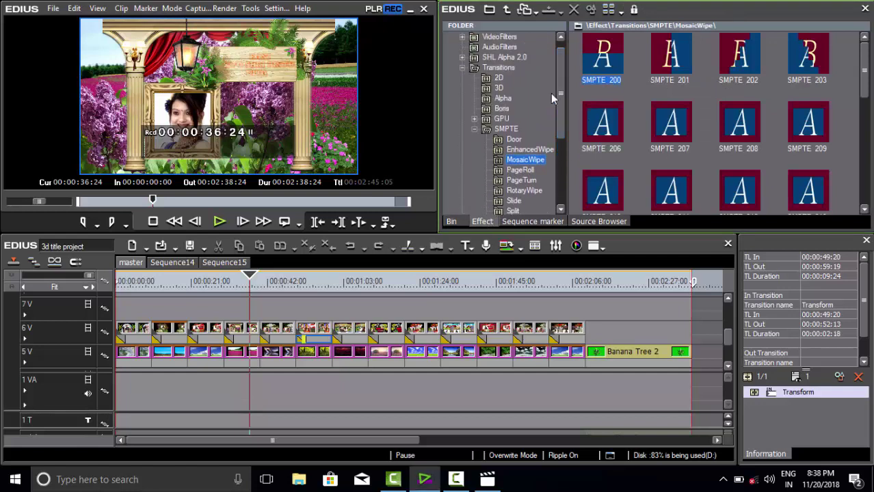
{"action": "left_click", "coordinate": [474, 129]}
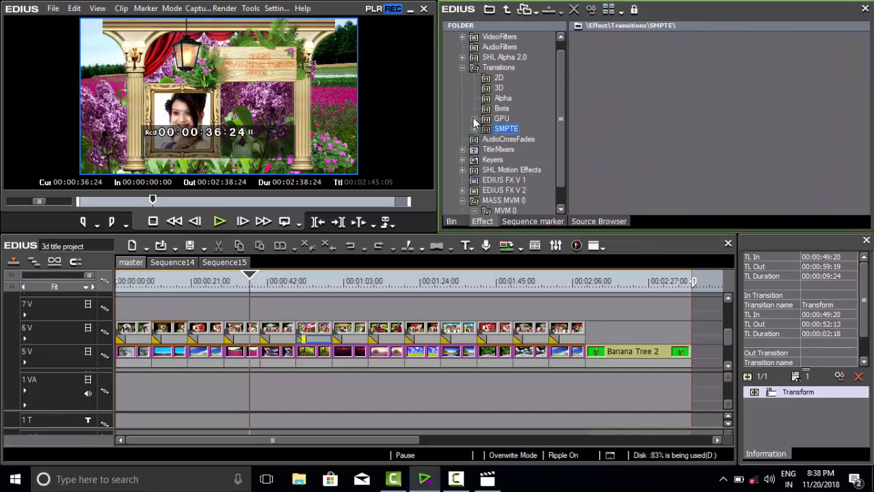
{"action": "left_click", "coordinate": [473, 119]}
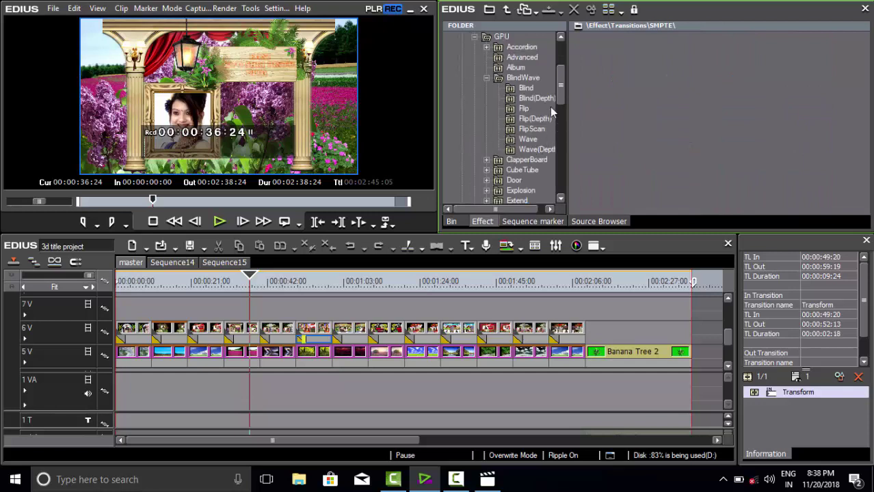
{"action": "left_click", "coordinate": [517, 69]}
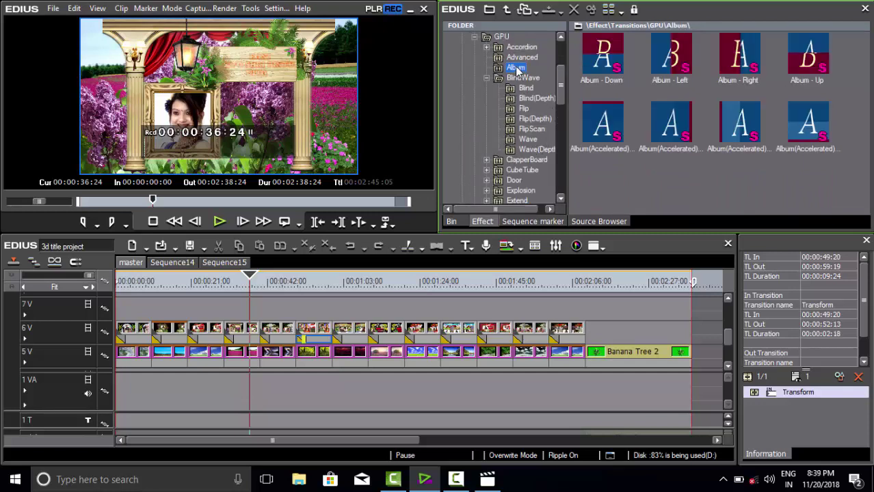
{"action": "left_click", "coordinate": [670, 55]}
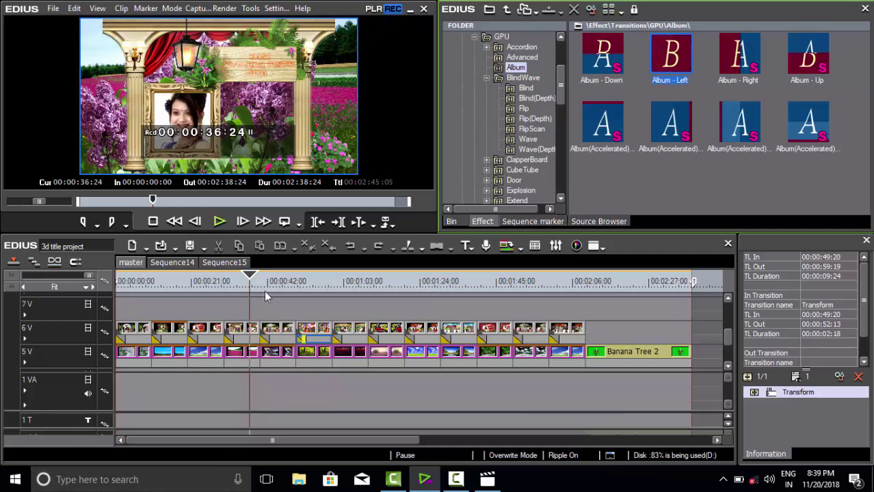
Move the playhead to 00:01:30:15 in the master sequence and delete the Transform transition from Sequence11 on track 6 V
{"action": "left_click", "coordinate": [513, 317]}
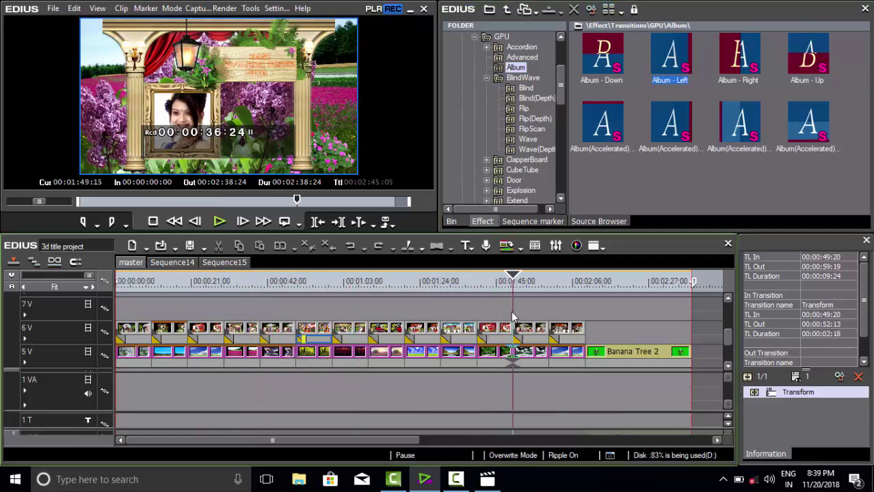
{"action": "left_click_drag", "start_coordinate": [513, 317], "coordinate": [451, 313]}
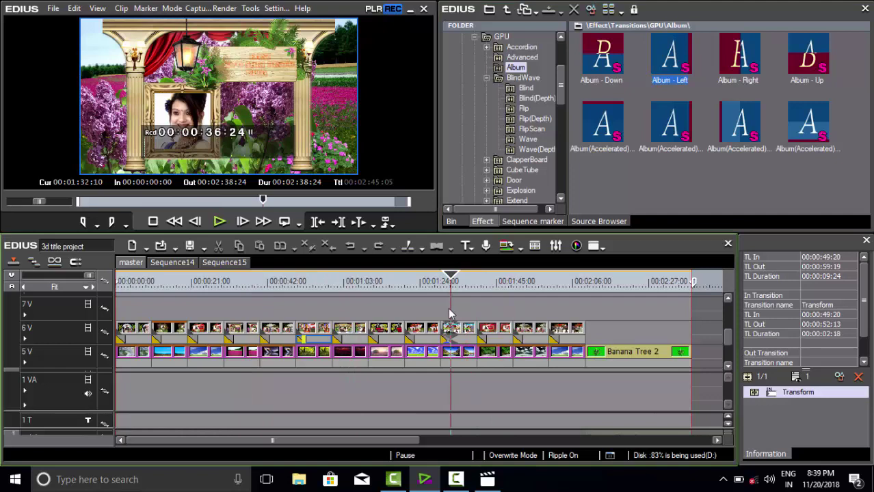
{"action": "left_click_drag", "start_coordinate": [94, 283], "coordinate": [45, 285]}
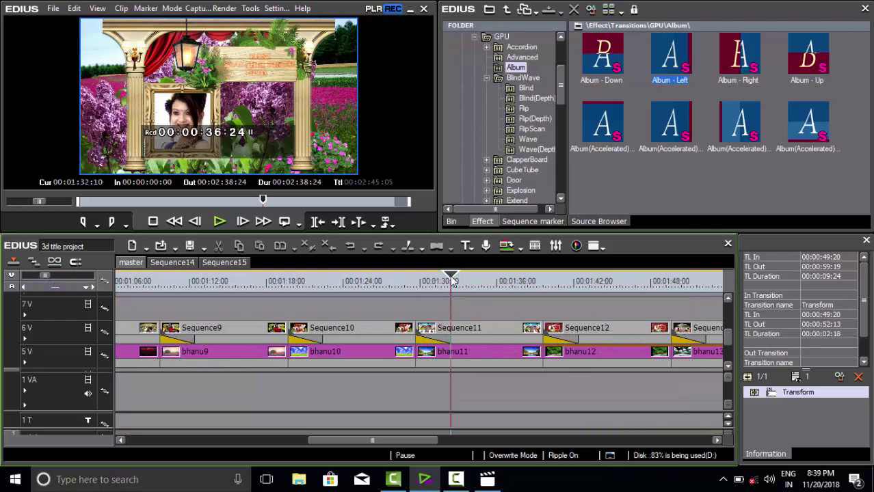
{"action": "left_click_drag", "start_coordinate": [451, 275], "coordinate": [429, 280]}
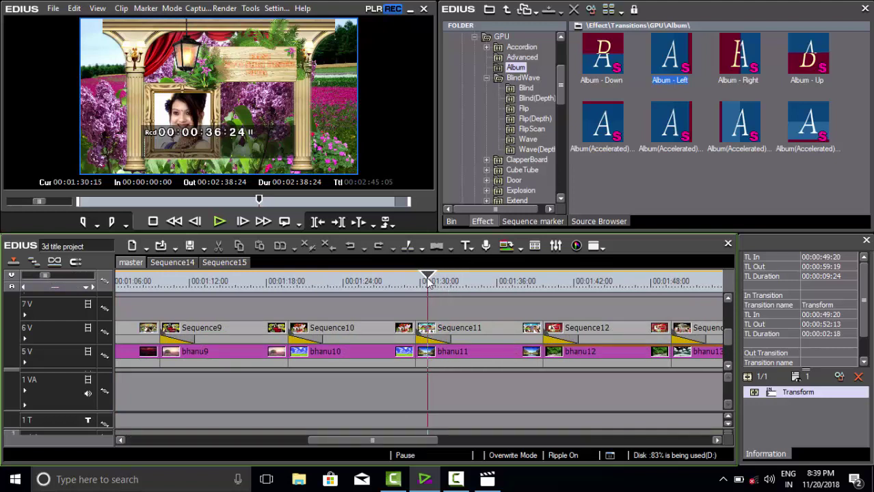
{"action": "left_click", "coordinate": [446, 342]}
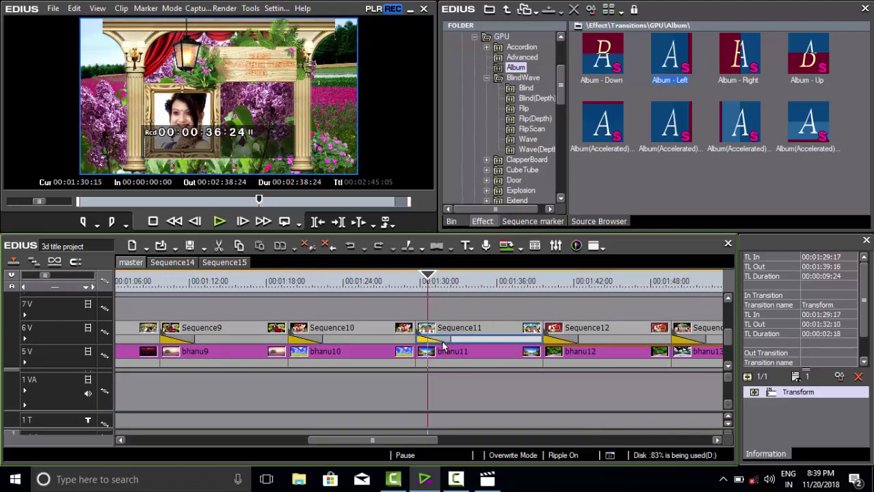
{"action": "left_click", "coordinate": [788, 398]}
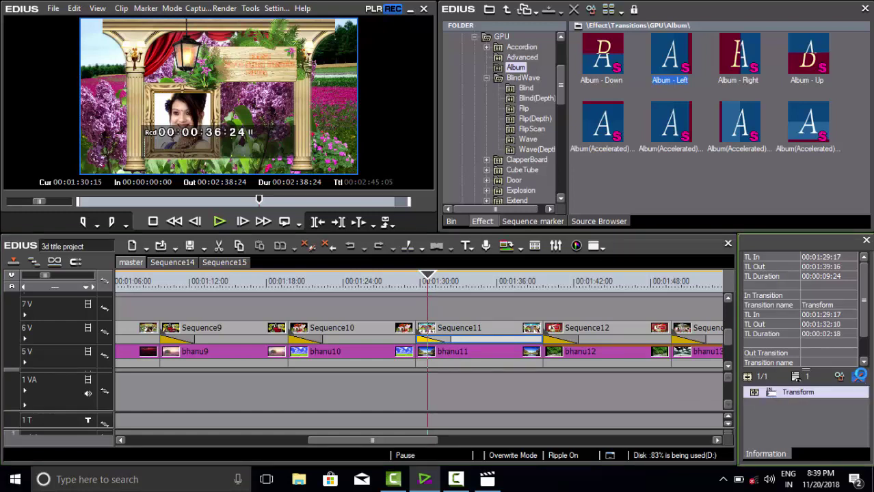
{"action": "left_click", "coordinate": [859, 377]}
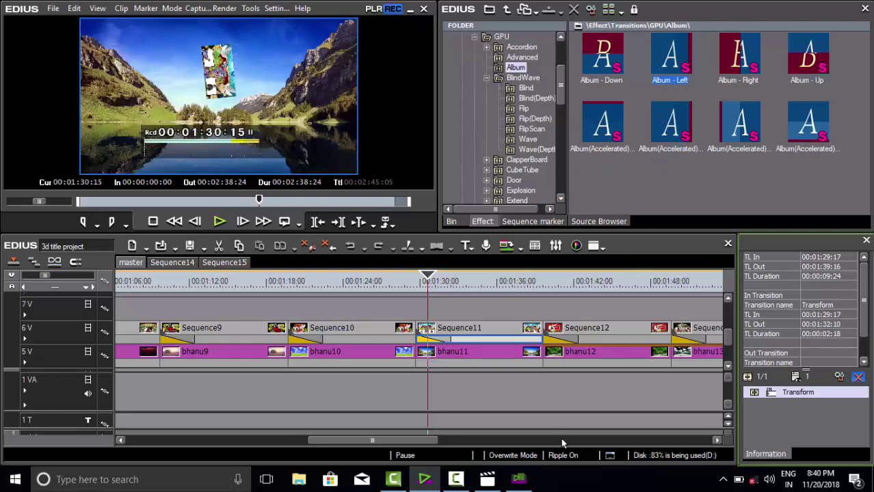
Close the EDIUS System Reporter dialog without creating a report, and briefly check the screen recorder's duration
{"action": "left_click", "coordinate": [520, 483]}
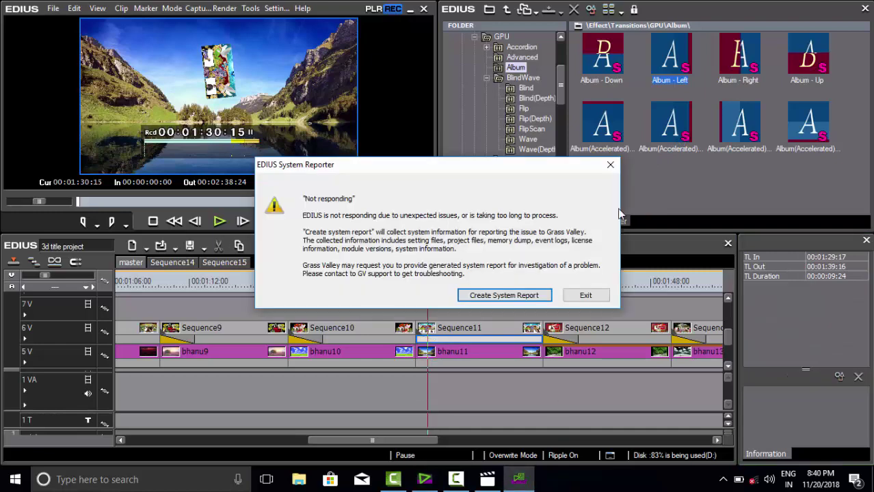
{"action": "left_click", "coordinate": [611, 164]}
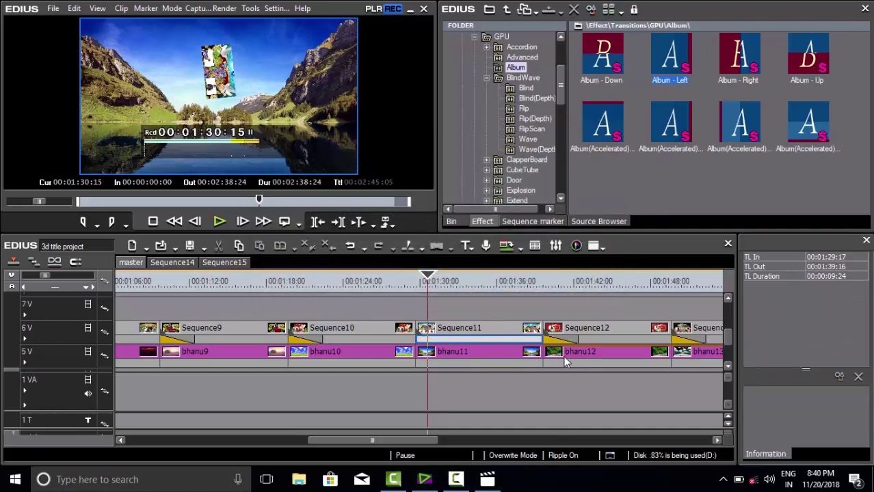
{"action": "left_click", "coordinate": [458, 483]}
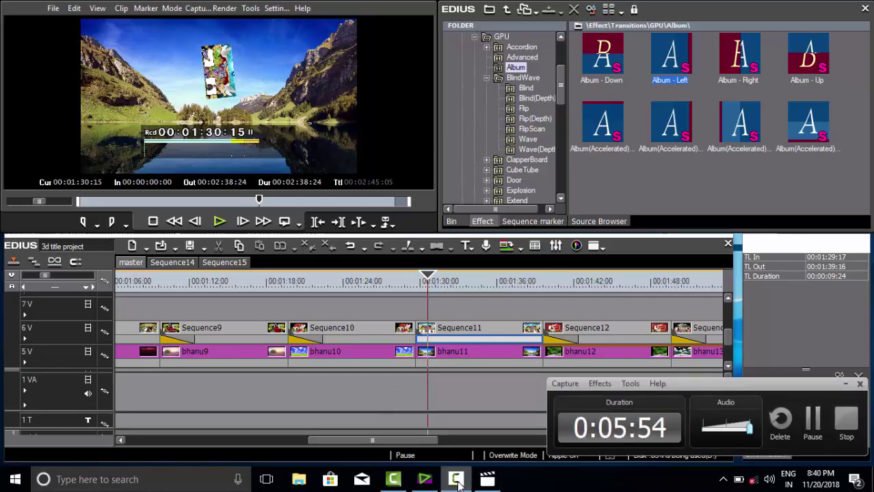
{"action": "left_click", "coordinate": [458, 483]}
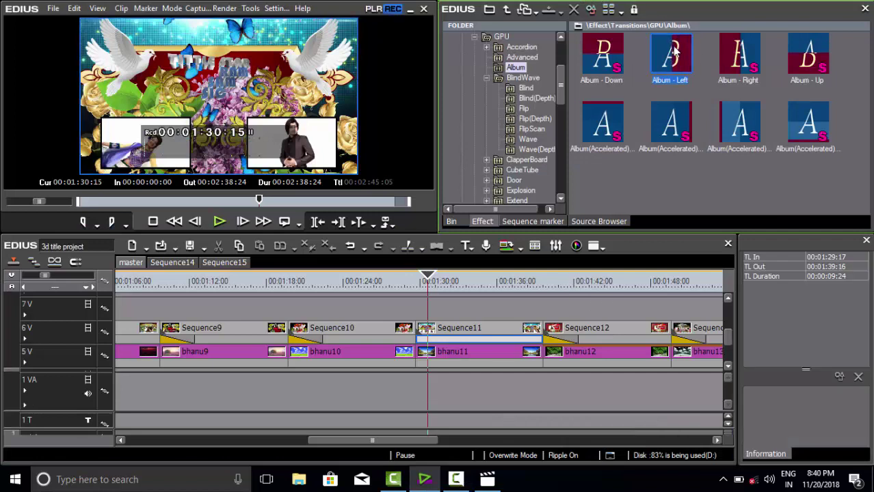
Apply the Album - Left transition to the start of Sequence11 on track 6 V and scrub back through it
{"action": "left_click_drag", "start_coordinate": [674, 53], "coordinate": [435, 342]}
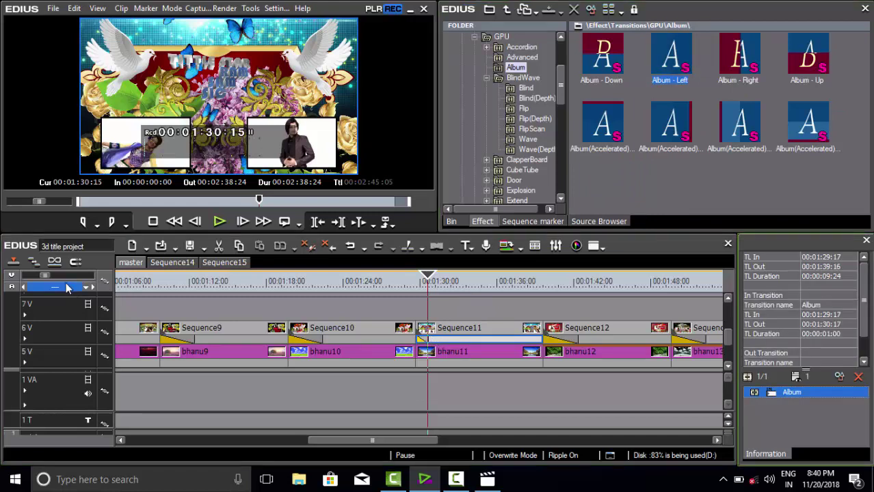
{"action": "left_click_drag", "start_coordinate": [45, 275], "coordinate": [36, 275]}
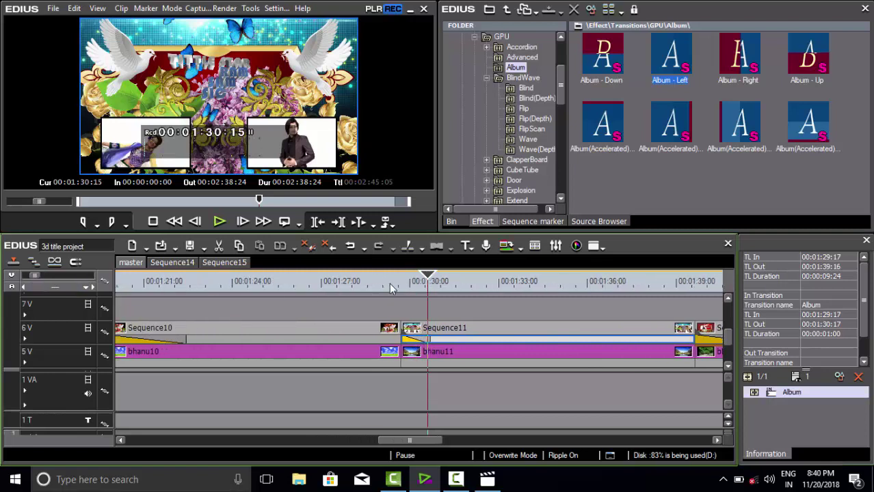
{"action": "left_click", "coordinate": [429, 278]}
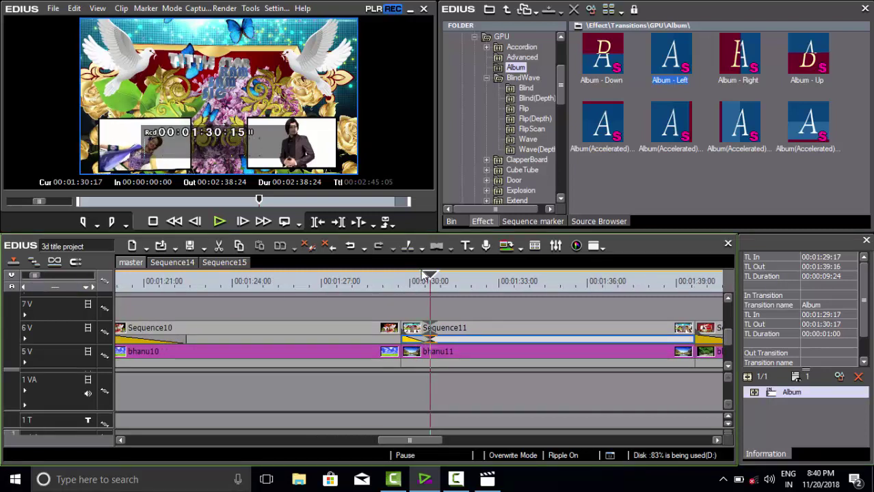
{"action": "left_click_drag", "start_coordinate": [429, 278], "coordinate": [408, 280]}
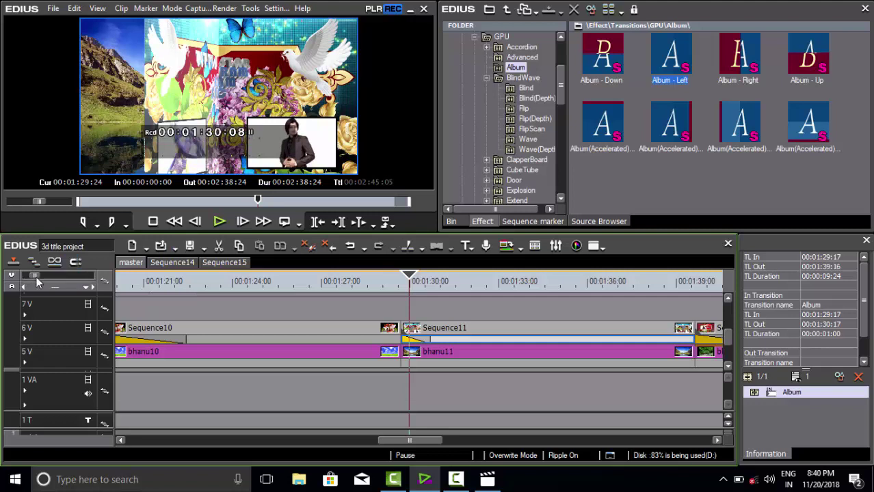
Step frame by frame through the Album transition on Sequence11 up to 00:01:30:05 to examine its page-turn motion
{"action": "left_click_drag", "start_coordinate": [42, 274], "coordinate": [33, 275]}
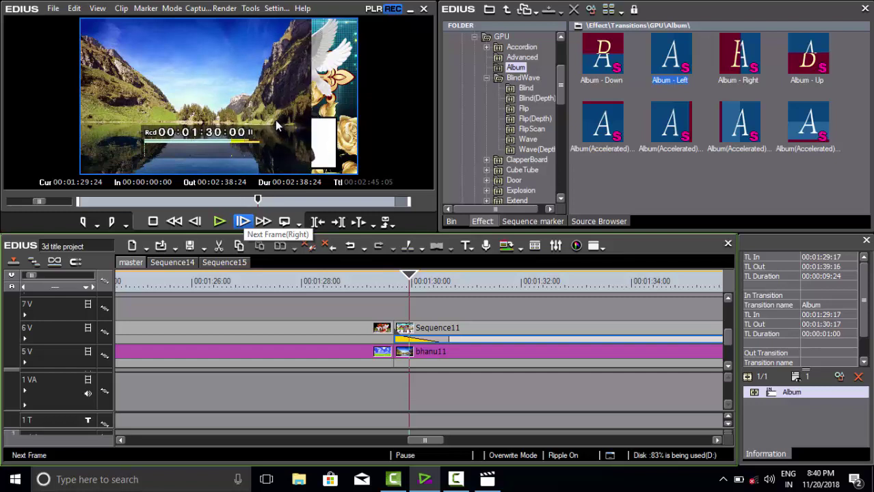
{"action": "key", "text": "Right"}
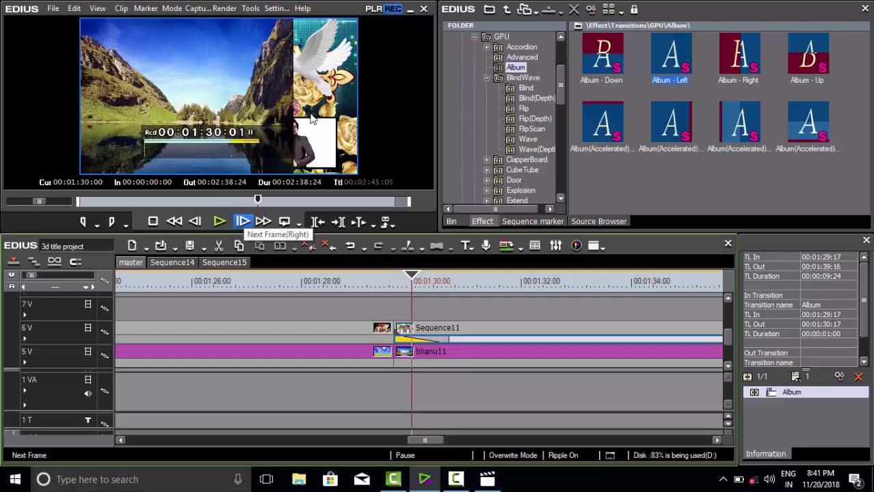
{"action": "key", "text": "Right"}
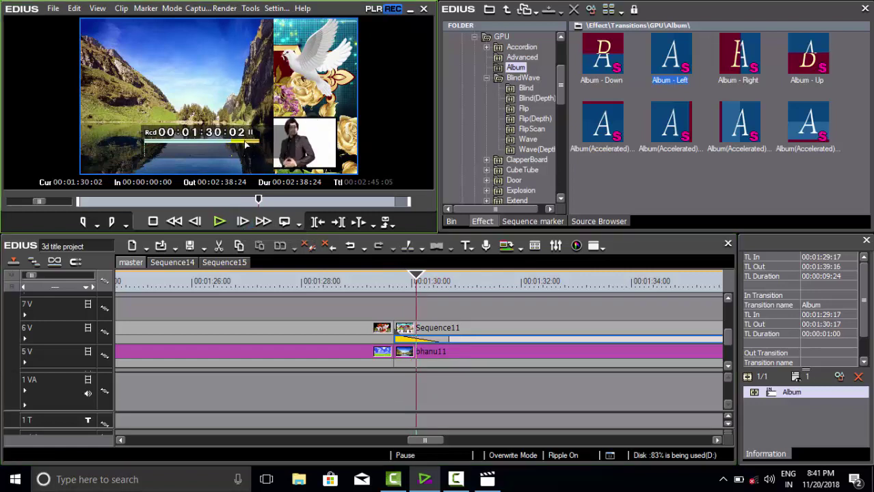
{"action": "key", "text": "Right"}
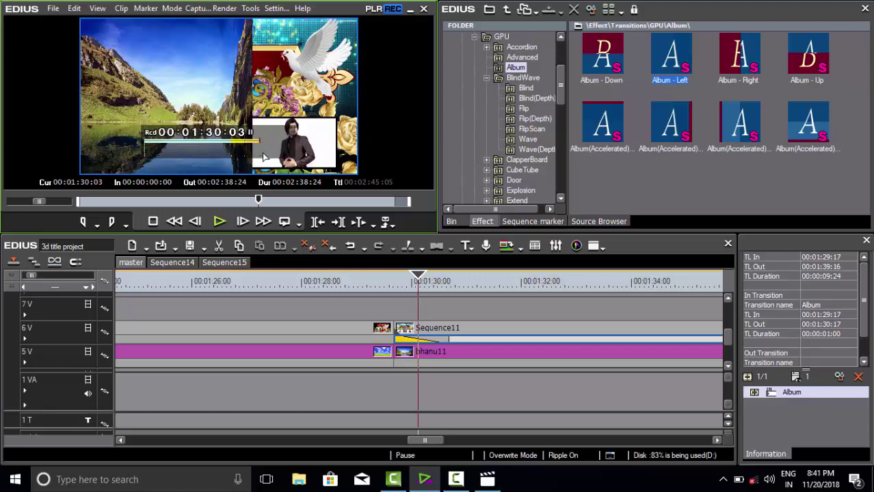
{"action": "left_click", "coordinate": [243, 224]}
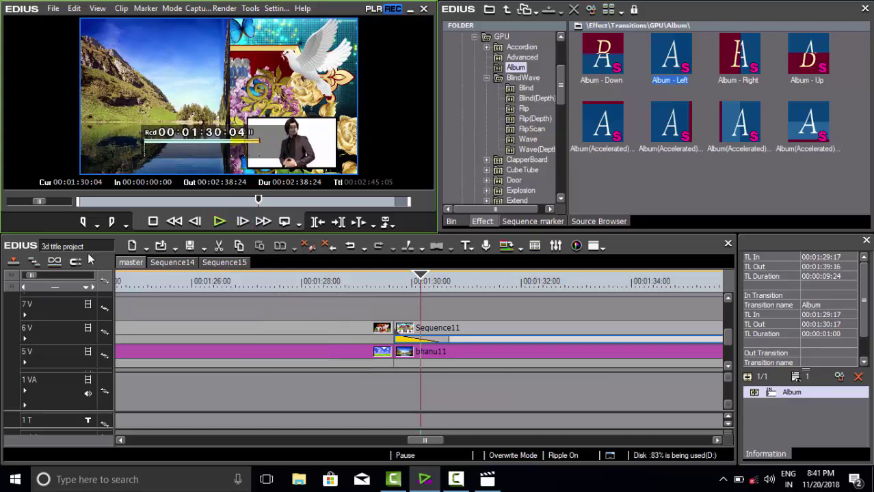
{"action": "left_click_drag", "start_coordinate": [31, 277], "coordinate": [26, 282]}
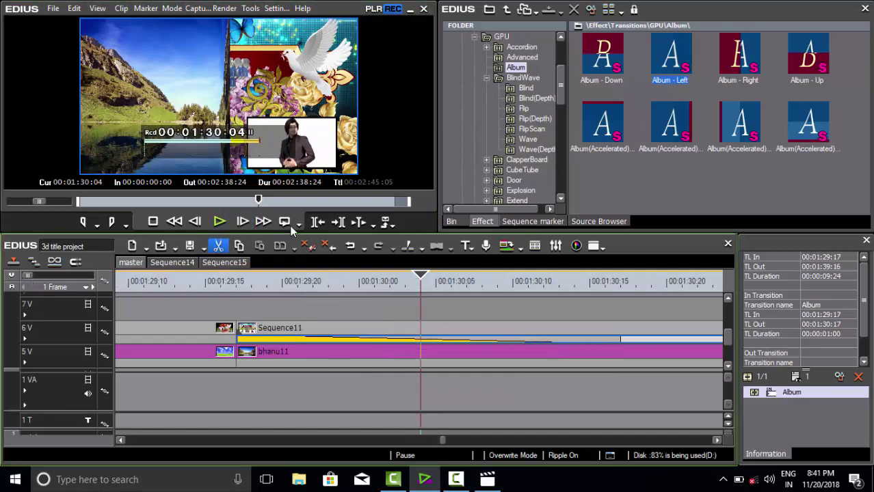
{"action": "left_click", "coordinate": [243, 222]}
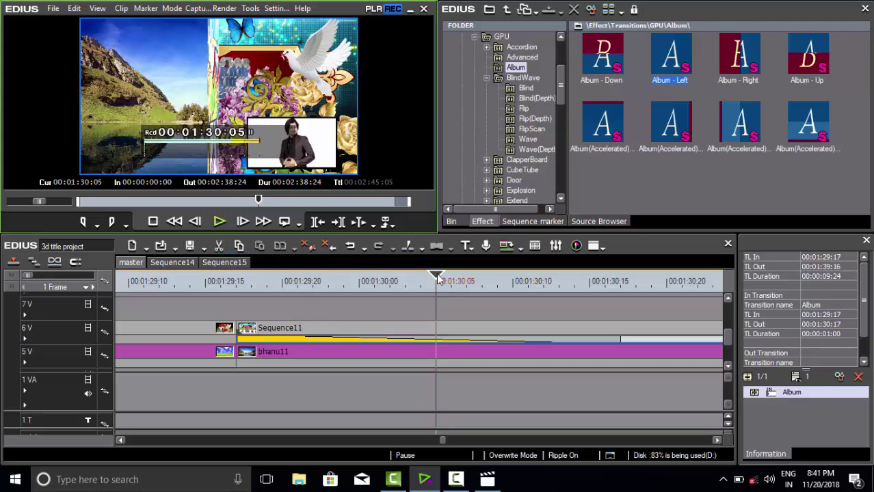
Move the playhead to 00:01:20:15 and copy Sequence11's Album transition onto the start of Sequence10 on track 6 V
{"action": "left_click", "coordinate": [40, 274]}
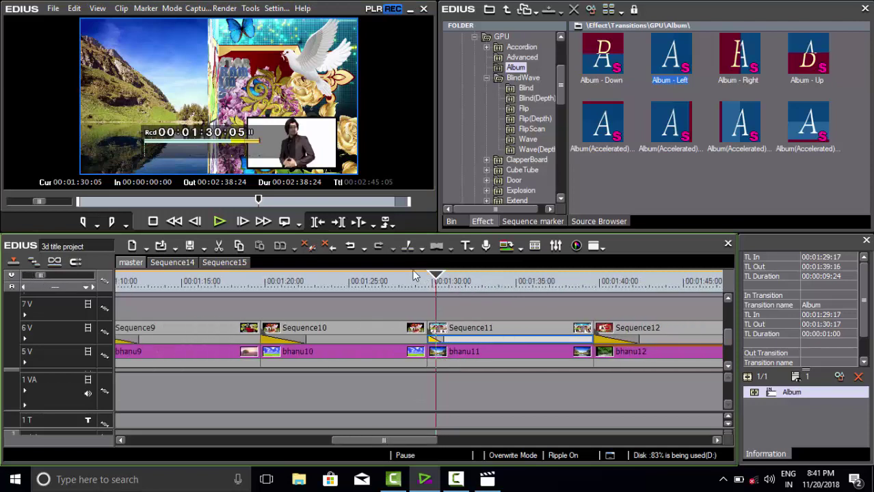
{"action": "left_click_drag", "start_coordinate": [435, 279], "coordinate": [275, 299]}
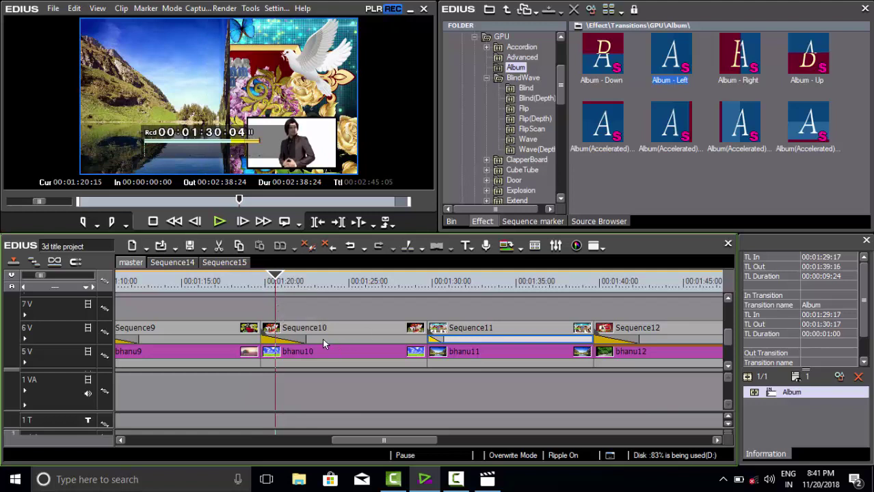
{"action": "left_click", "coordinate": [792, 393]}
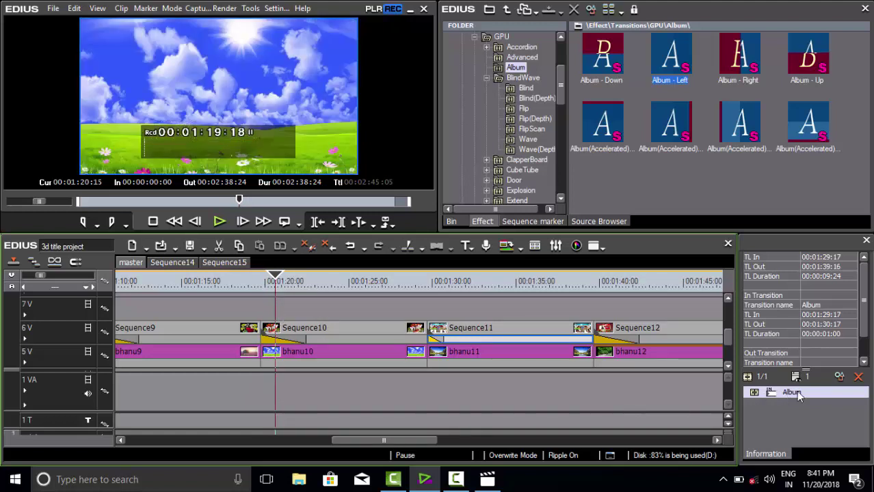
{"action": "left_click", "coordinate": [794, 392]}
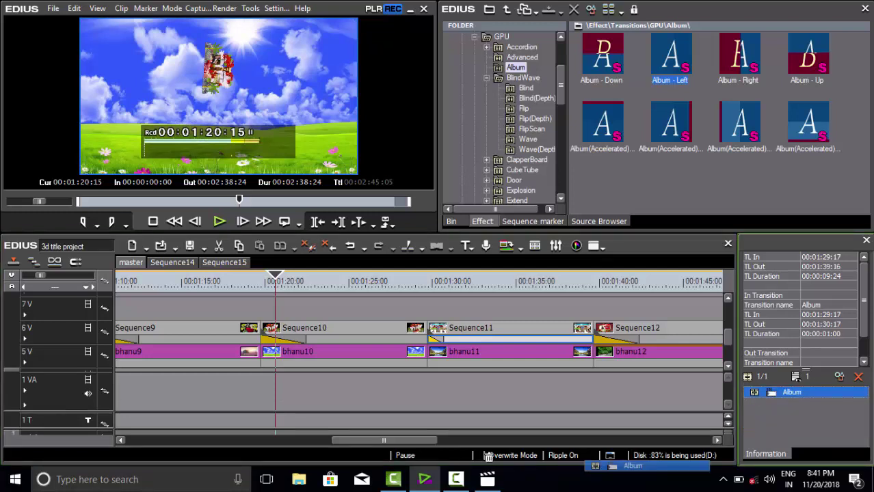
{"action": "left_click", "coordinate": [294, 340]}
{"action": "left_click", "coordinate": [294, 342]}
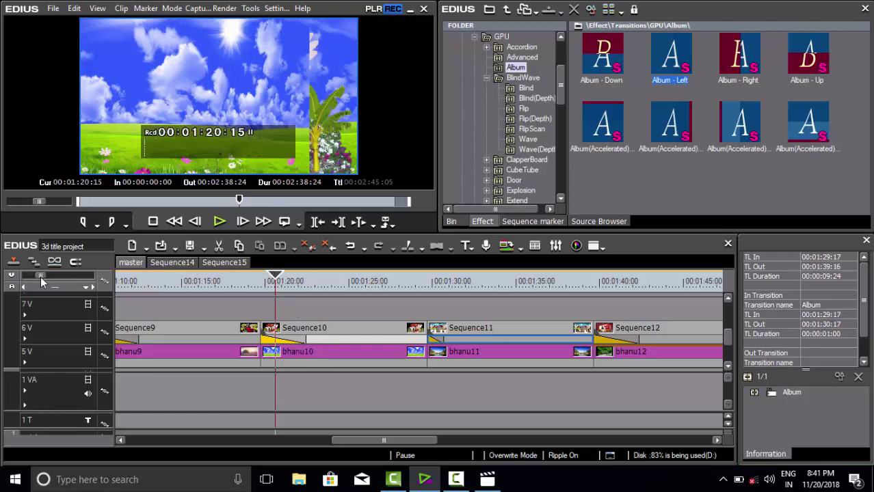
{"action": "left_click_drag", "start_coordinate": [40, 276], "coordinate": [38, 276]}
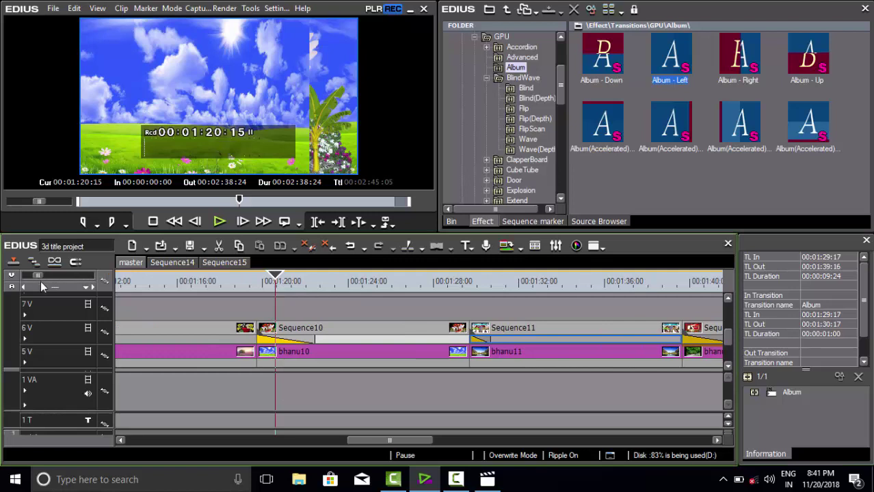
Scrub through the transition at the start of Sequence10 on track 6 V from 00:01:19:18 to 00:01:21:21
{"action": "left_click", "coordinate": [258, 281]}
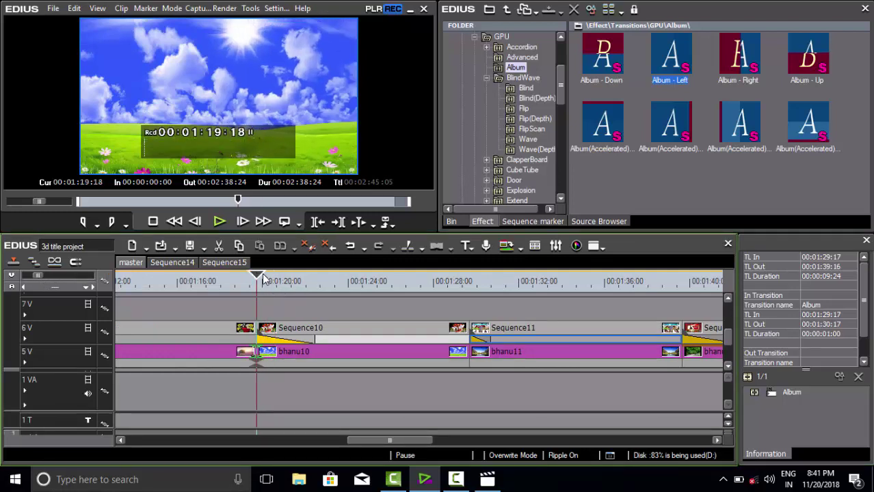
{"action": "left_click_drag", "start_coordinate": [263, 278], "coordinate": [303, 281]}
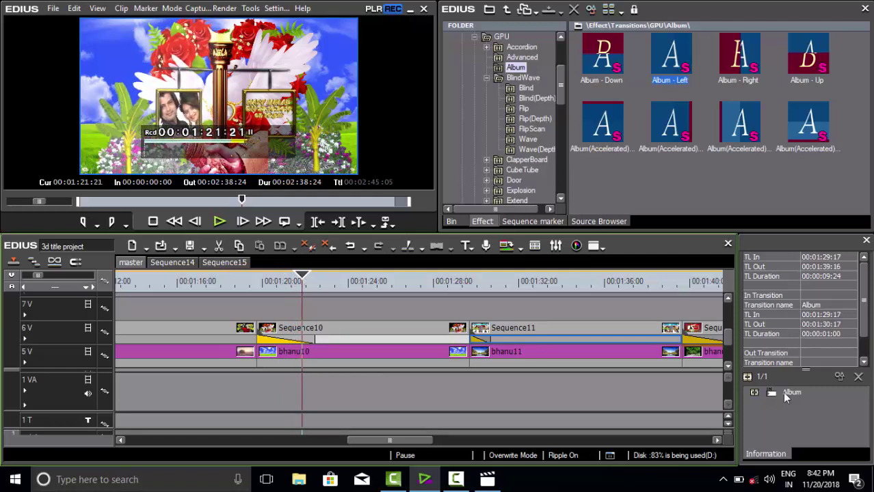
Open the settings of Sequence11's Album transition and examine its direction, progress and backside picture options, trying Video A as the backside
{"action": "left_click", "coordinate": [802, 395]}
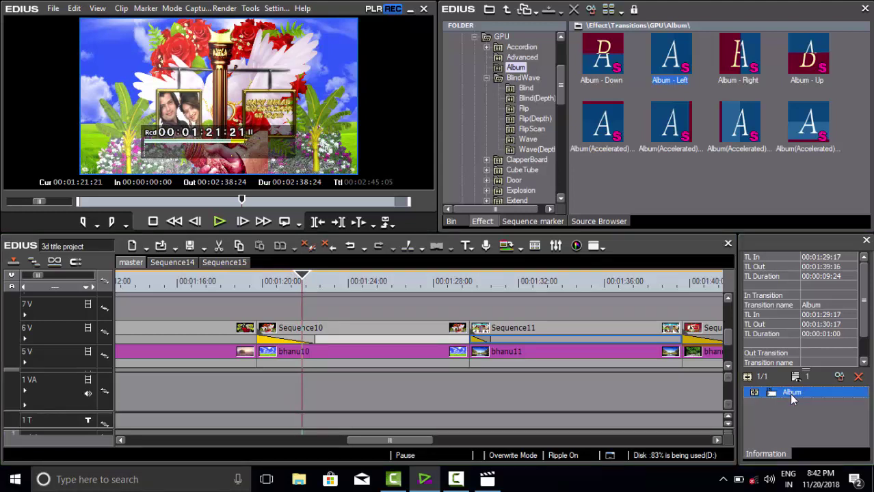
{"action": "double_click", "coordinate": [791, 394]}
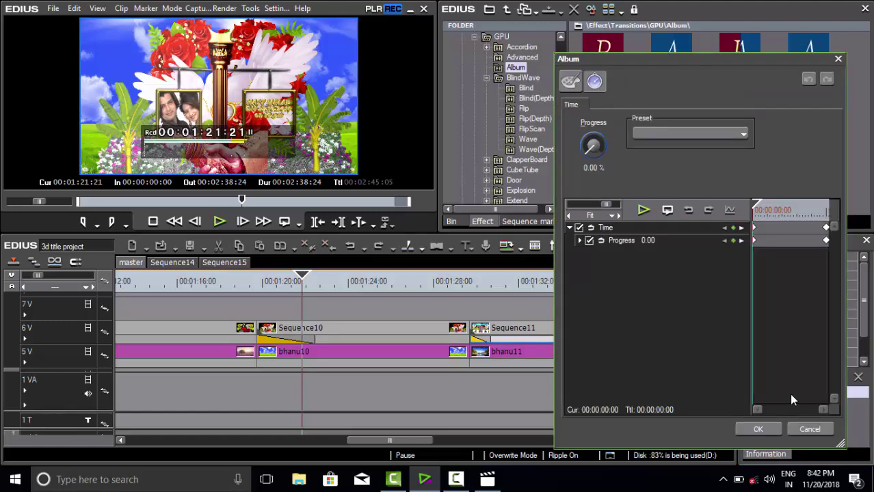
{"action": "left_click", "coordinate": [571, 82]}
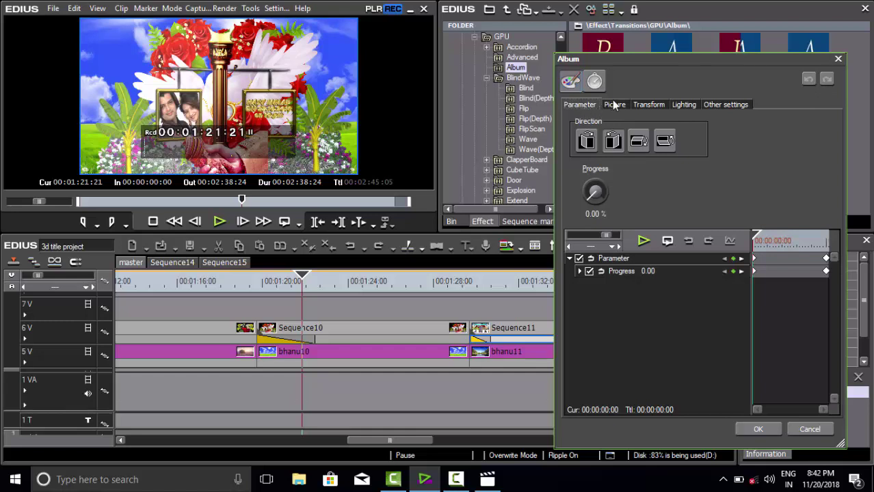
{"action": "left_click", "coordinate": [614, 104]}
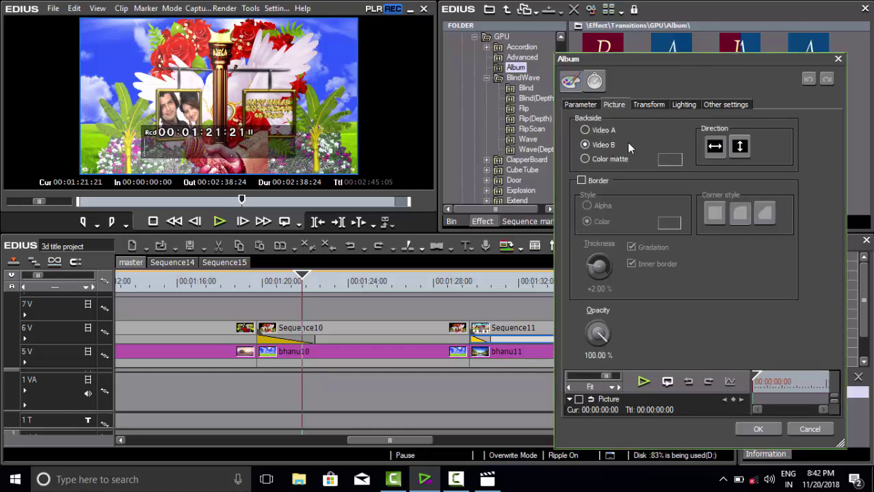
{"action": "left_click", "coordinate": [585, 131]}
Examine the Album transition's transform, lighting, view point and overscan settings, and close its settings without applying changes
{"action": "left_click", "coordinate": [650, 104]}
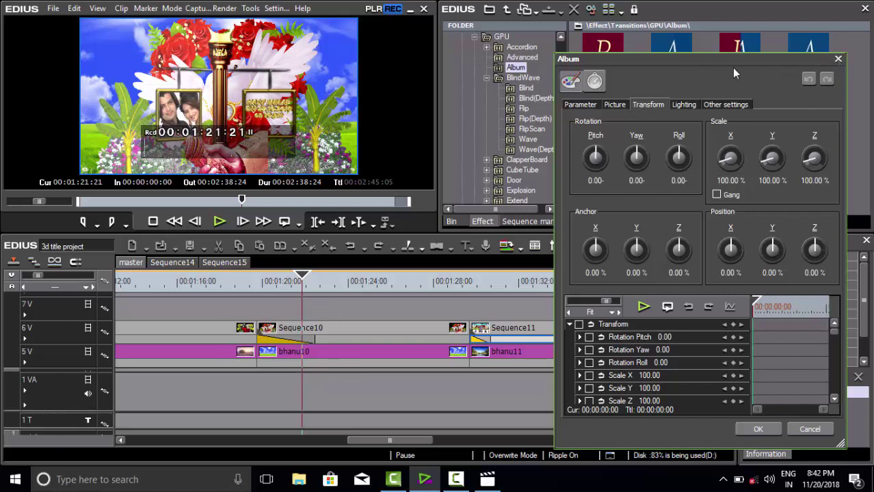
{"action": "left_click_drag", "start_coordinate": [728, 61], "coordinate": [709, 47]}
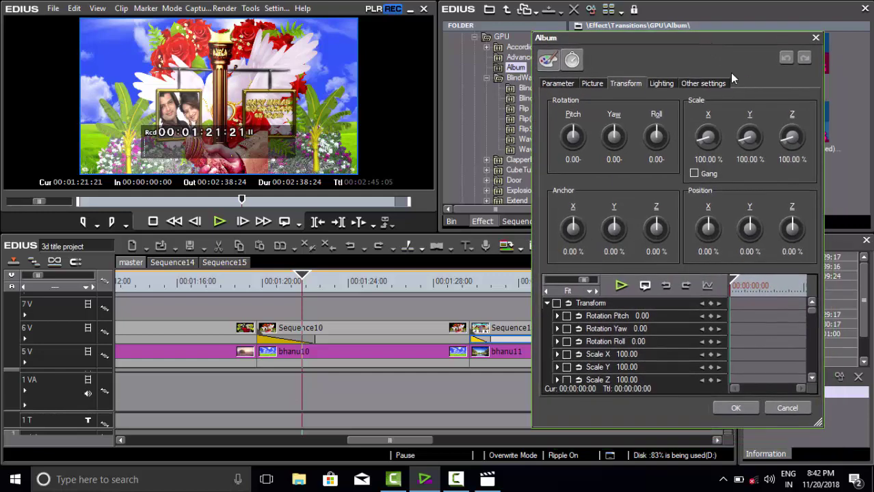
{"action": "left_click", "coordinate": [663, 84]}
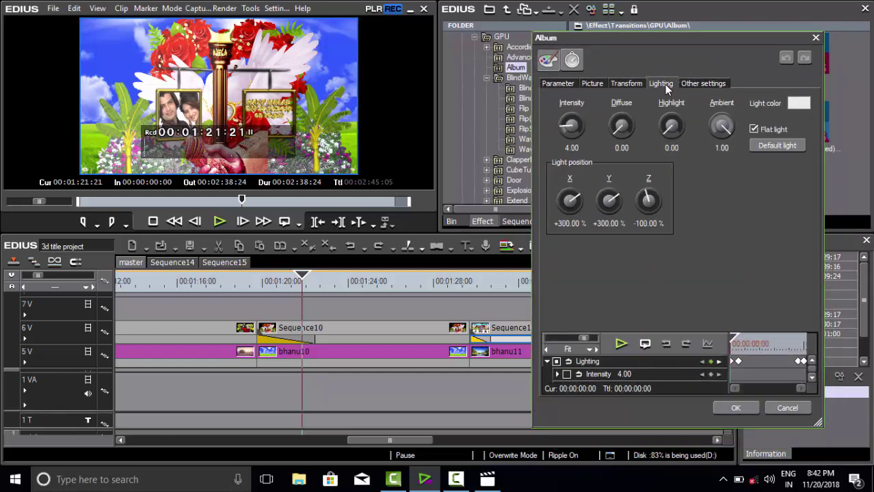
{"action": "left_click", "coordinate": [699, 85]}
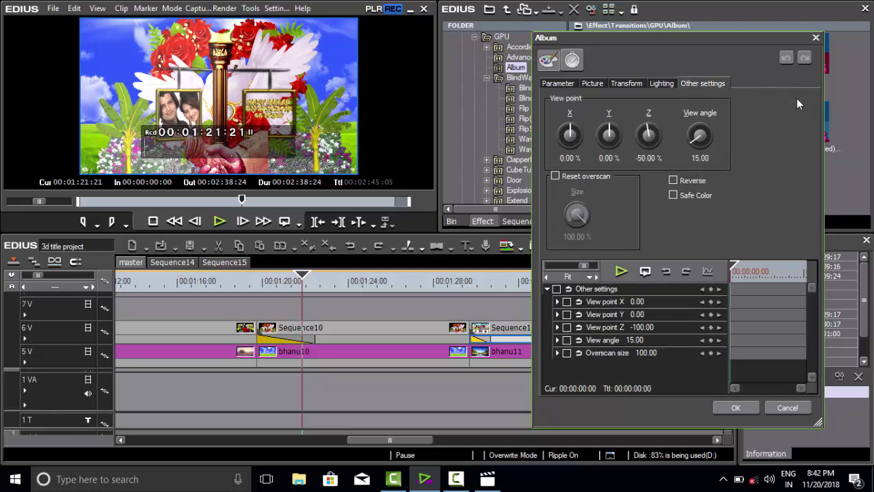
{"action": "left_click", "coordinate": [815, 38]}
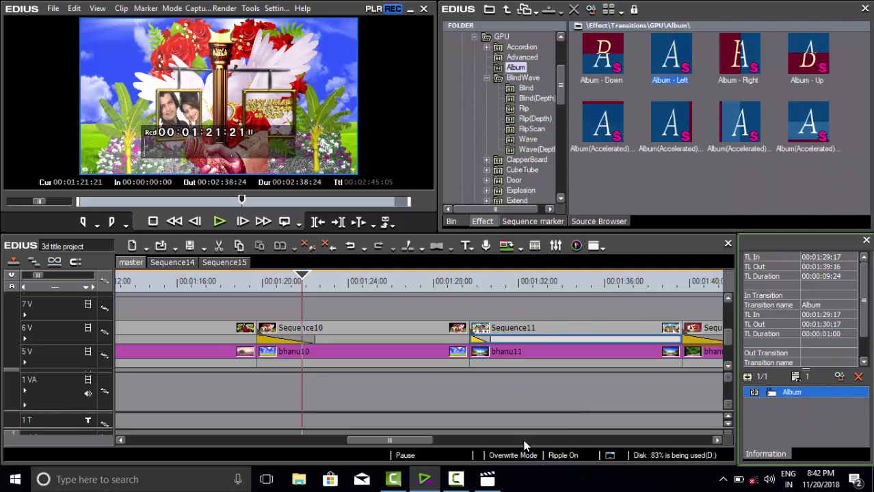
{"action": "mouse_move", "coordinate": [490, 483]}
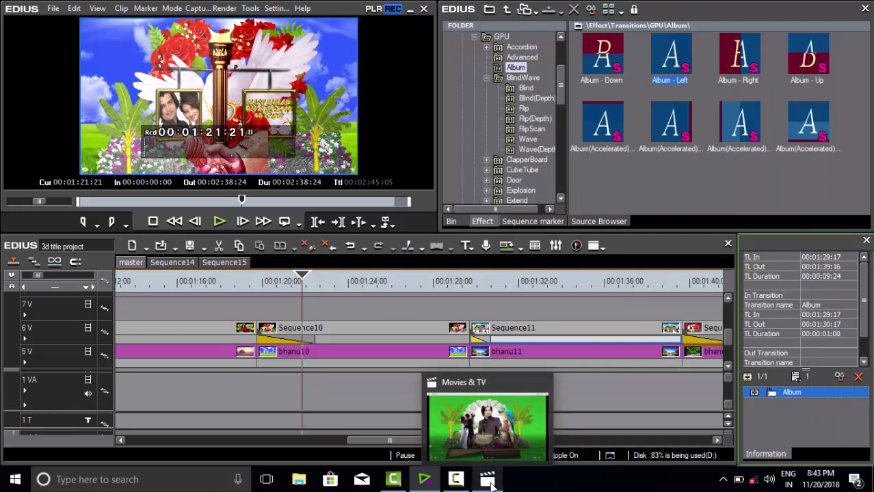
{"action": "left_click", "coordinate": [455, 481]}
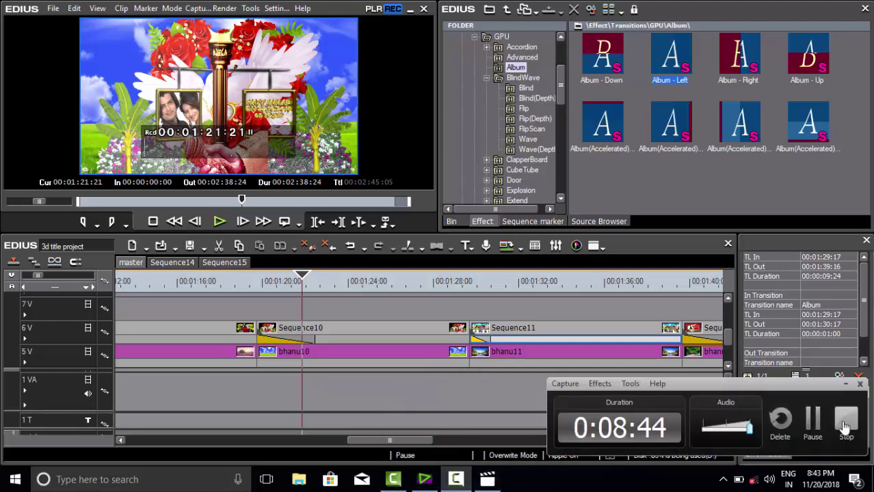